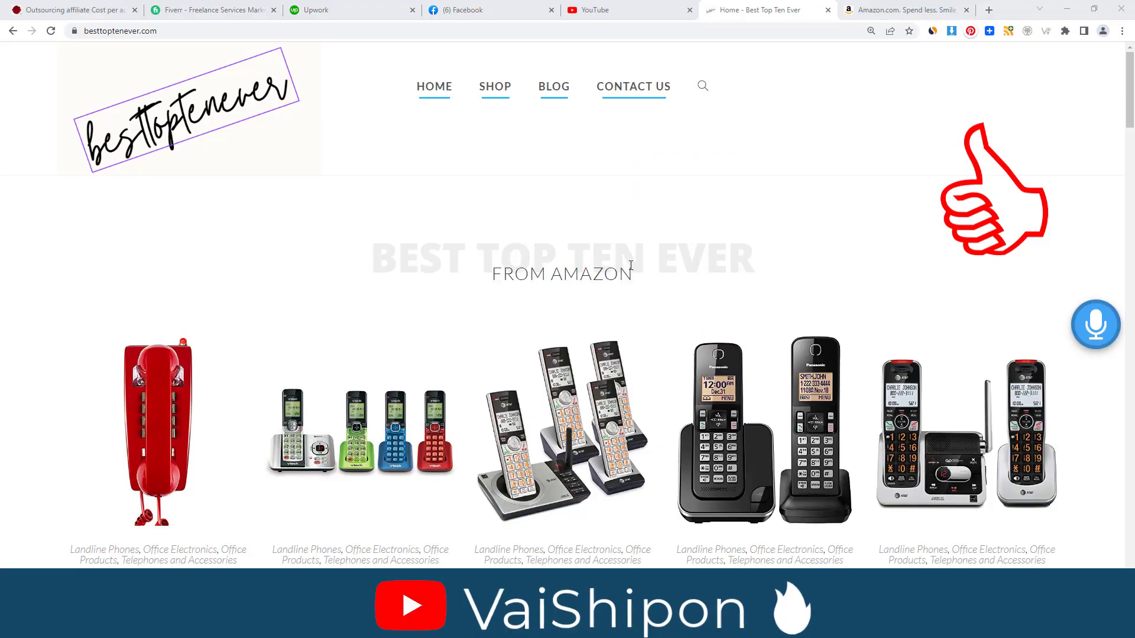
Step: Examine the besttoptenever.com home page from the product listings down to the footer
scroll(597, 335, "down", 10)
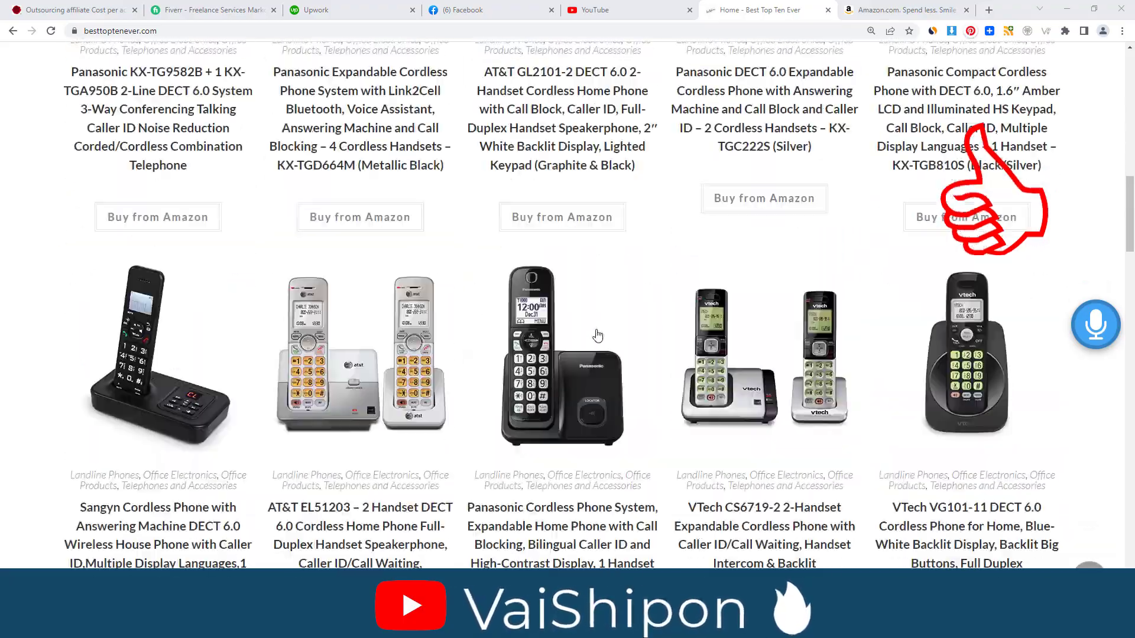
scroll(597, 335, "down", 20)
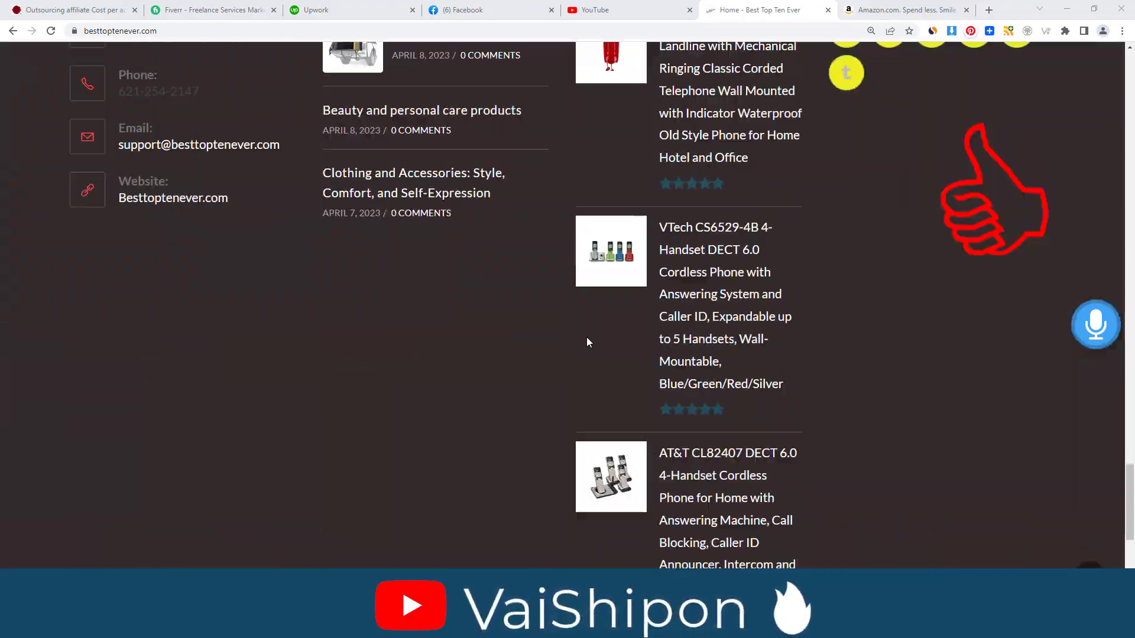
scroll(588, 340, "up", 20)
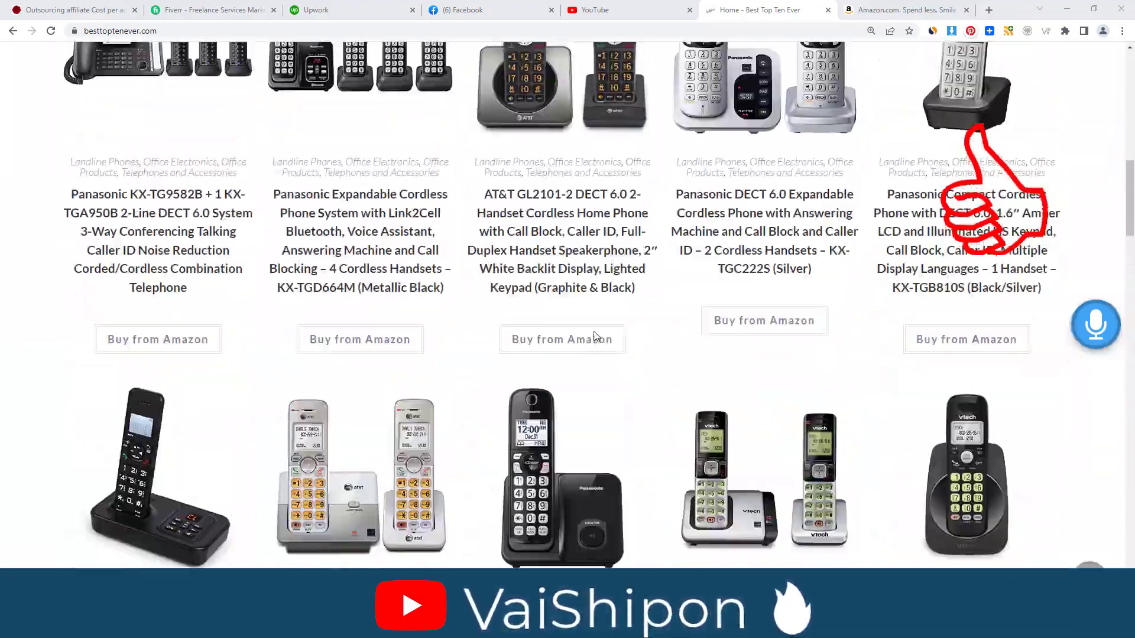
scroll(596, 337, "up", 10)
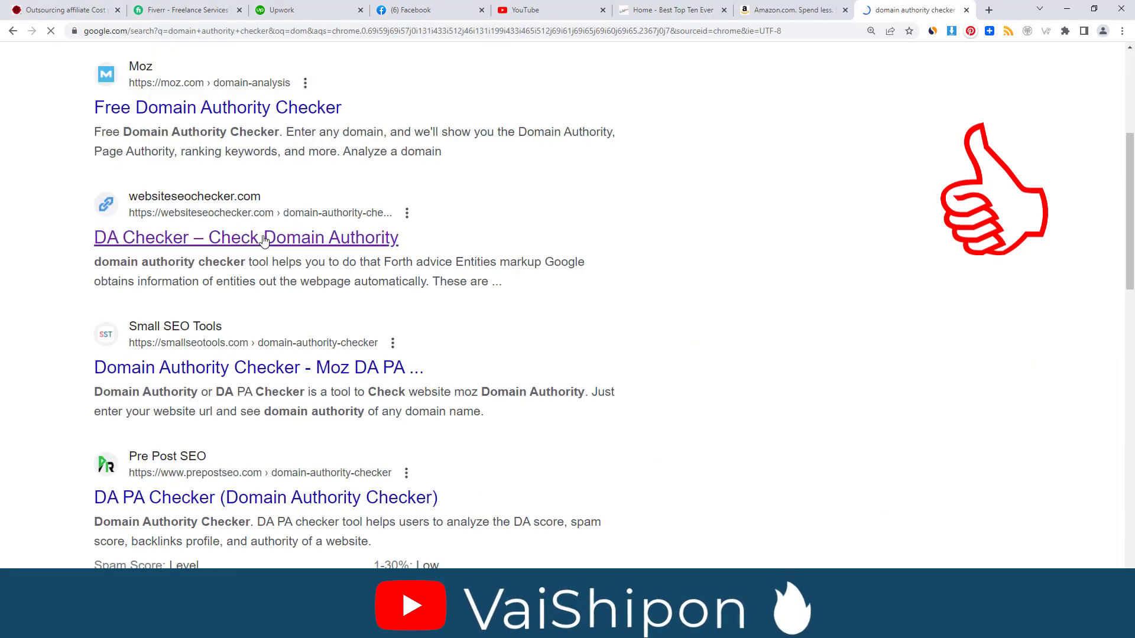
left_click(344, 258)
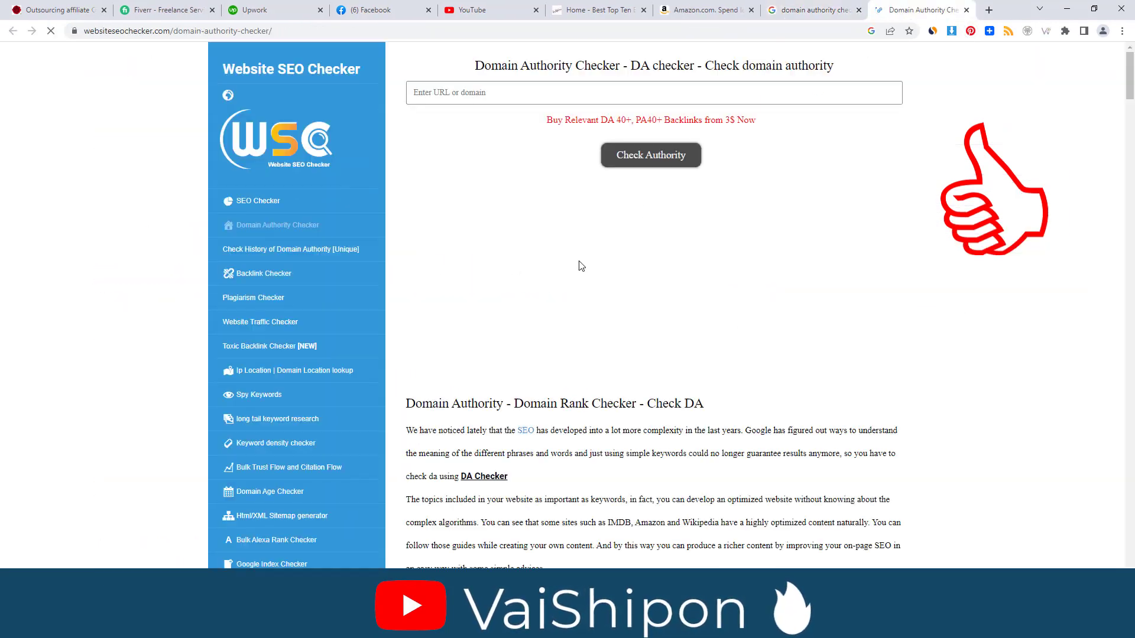
left_click(591, 10)
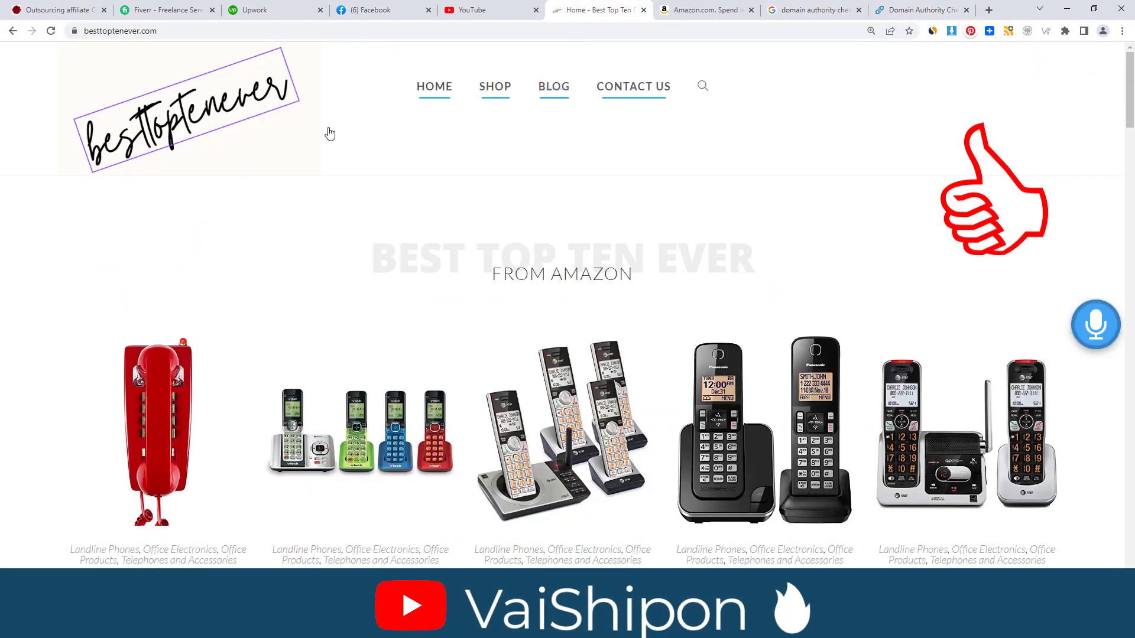
left_click(115, 33)
right_click(116, 36)
left_click(149, 98)
left_click(919, 10)
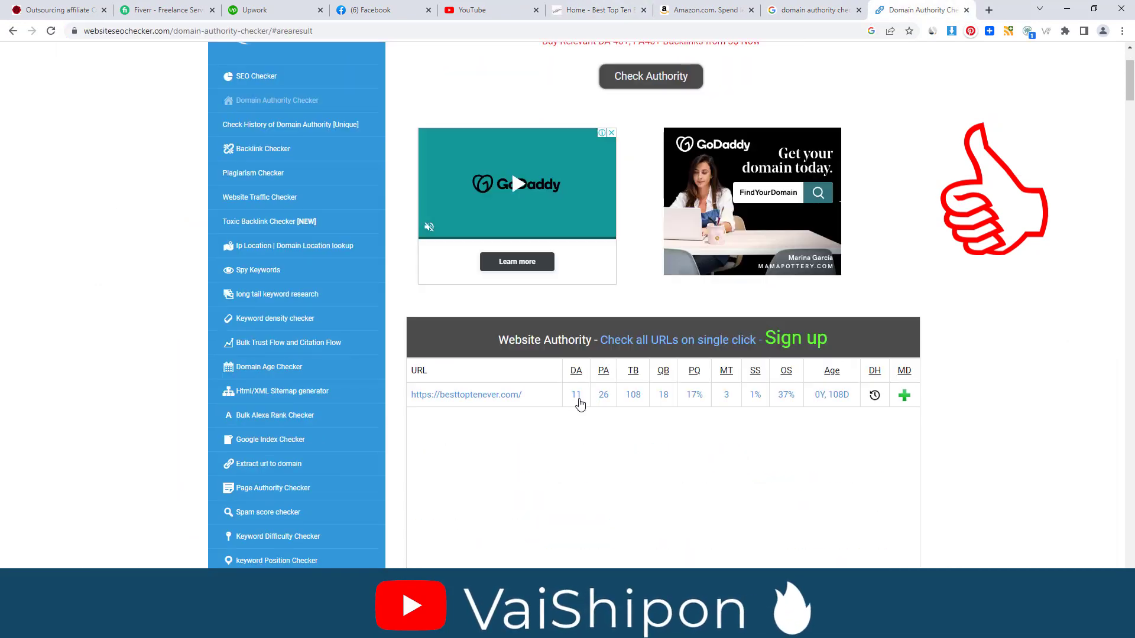
Step: Compare the besttoptenever.com site and its address with the domain's authority and spam score results
left_click(599, 12)
left_click(198, 33)
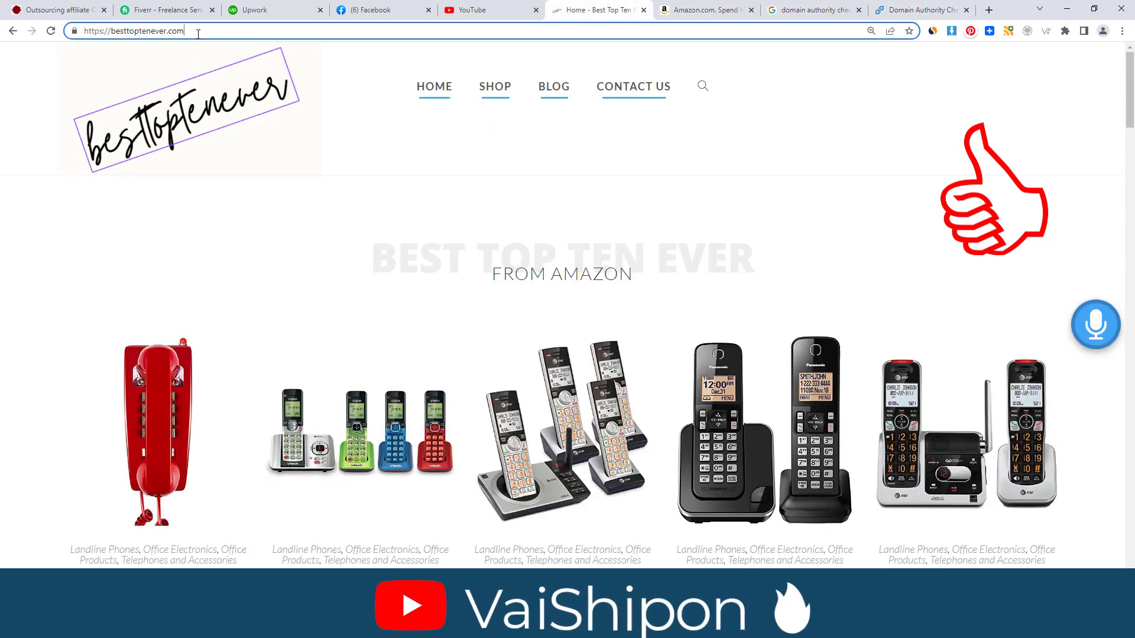
triple_click(152, 32)
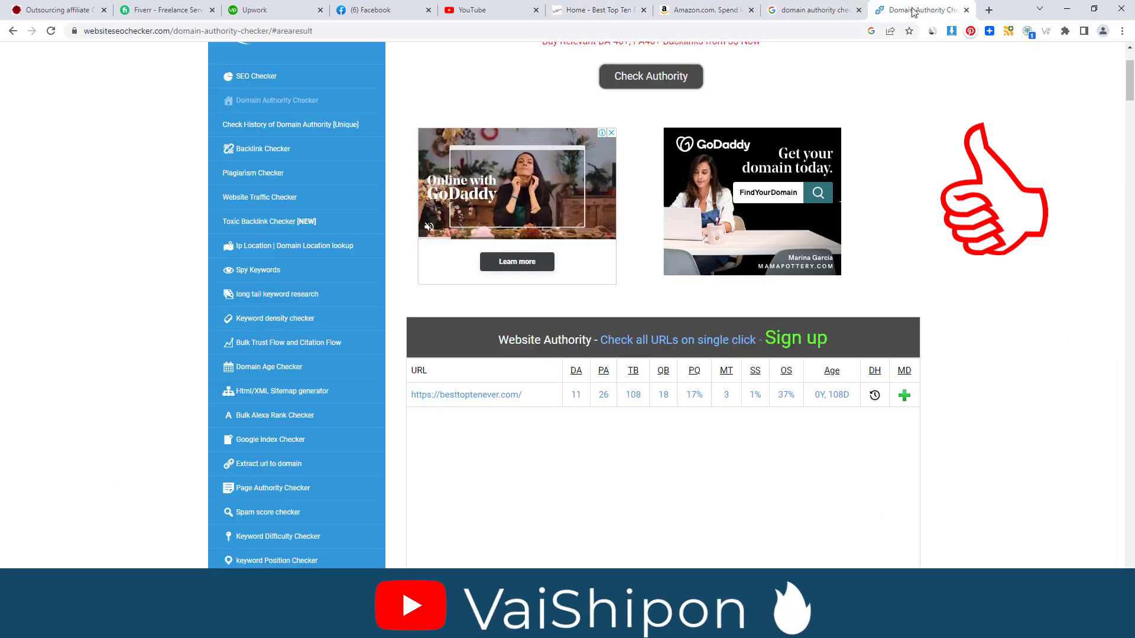
left_click(916, 11)
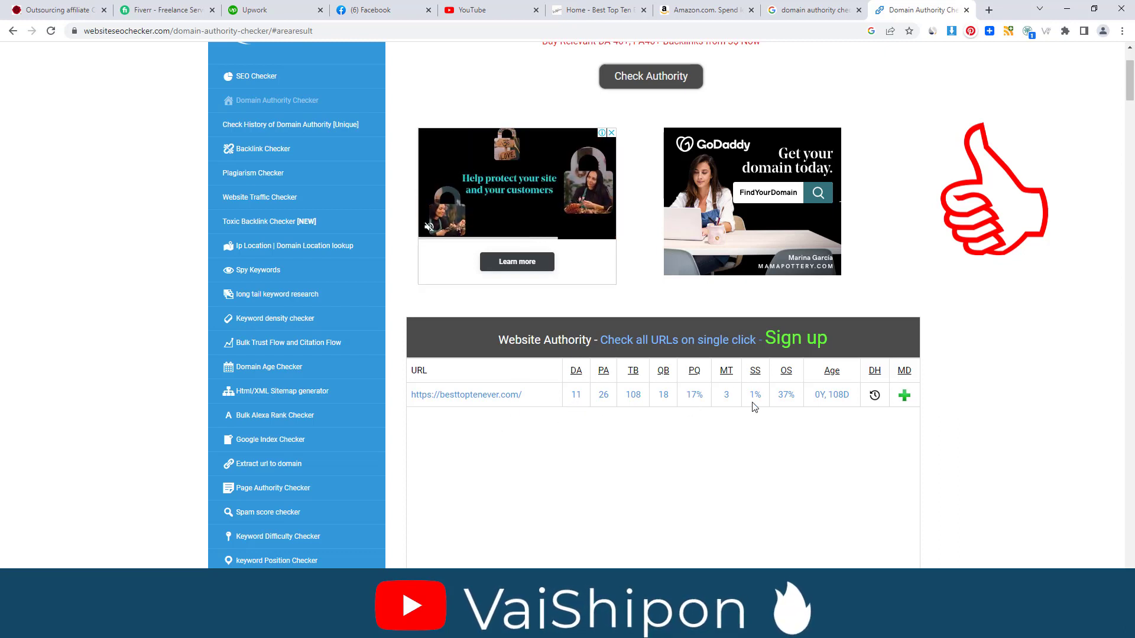
left_click(608, 9)
scroll(567, 295, "down", 15)
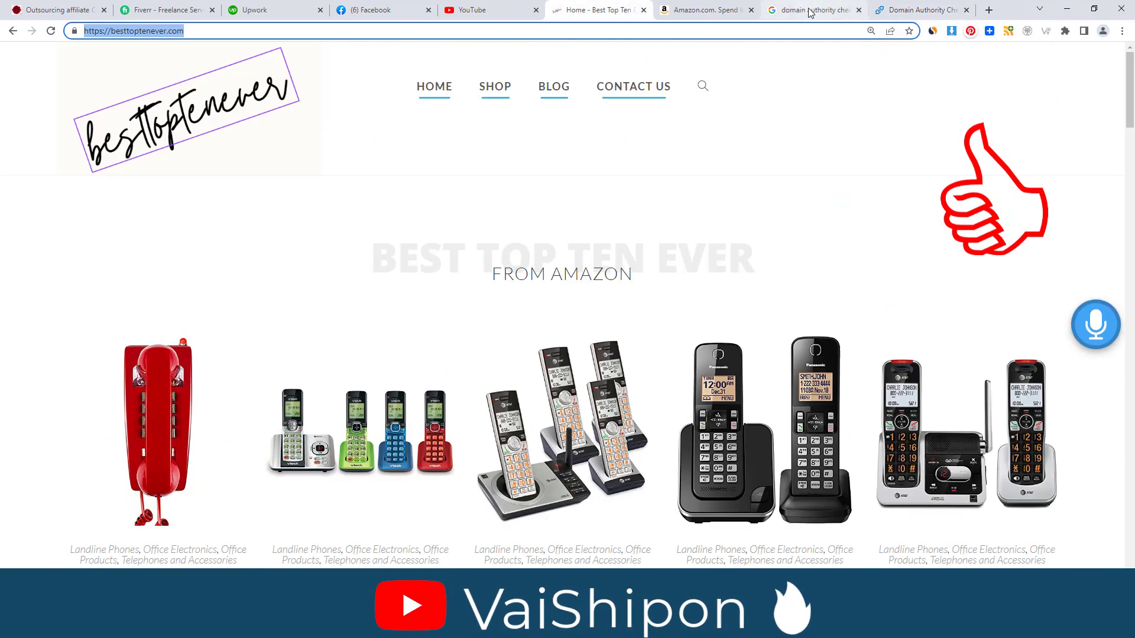
left_click(886, 10)
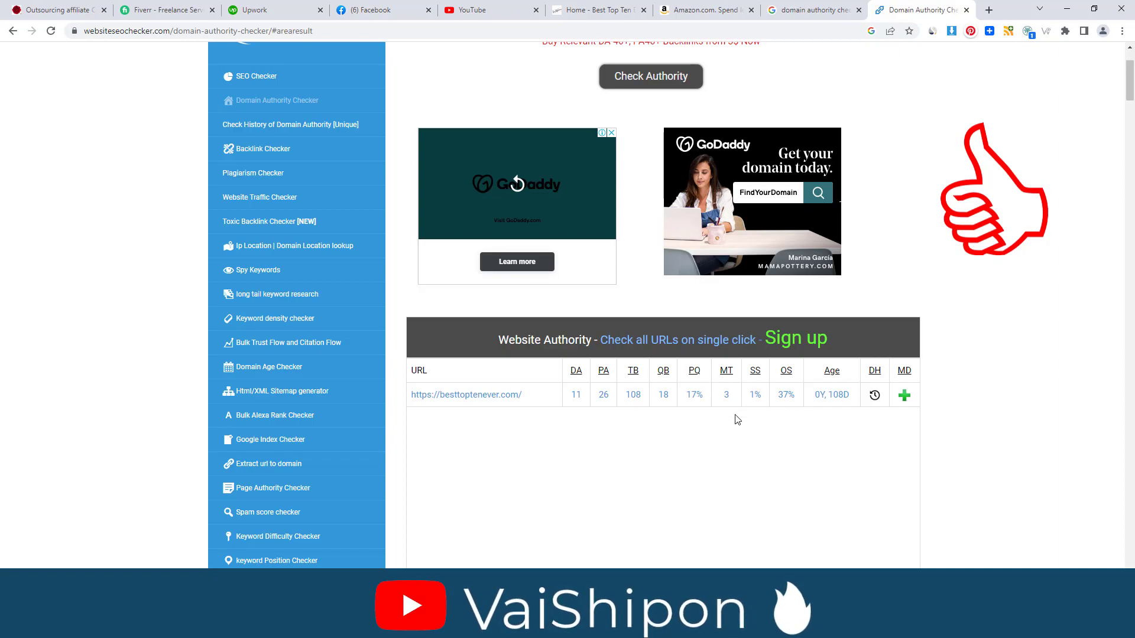
left_click(594, 9)
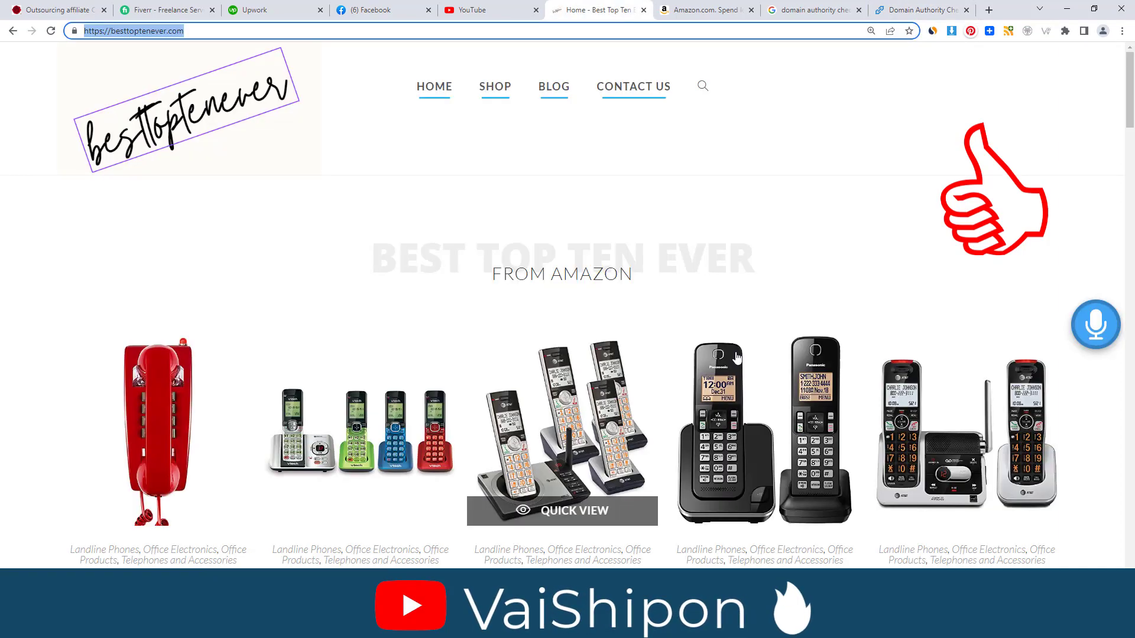
Step: Look through the product listings, recent posts and contact details on the besttoptenever.com home page
scroll(733, 358, "down", 10)
scroll(733, 358, "up", 15)
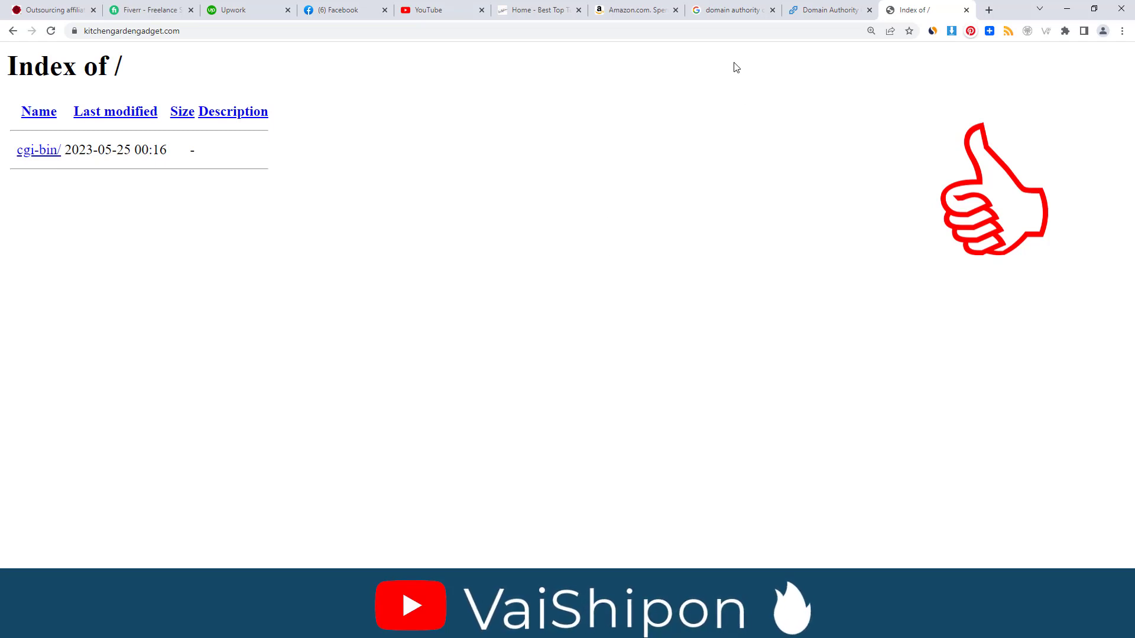
left_click(535, 10)
scroll(587, 350, "down", 5)
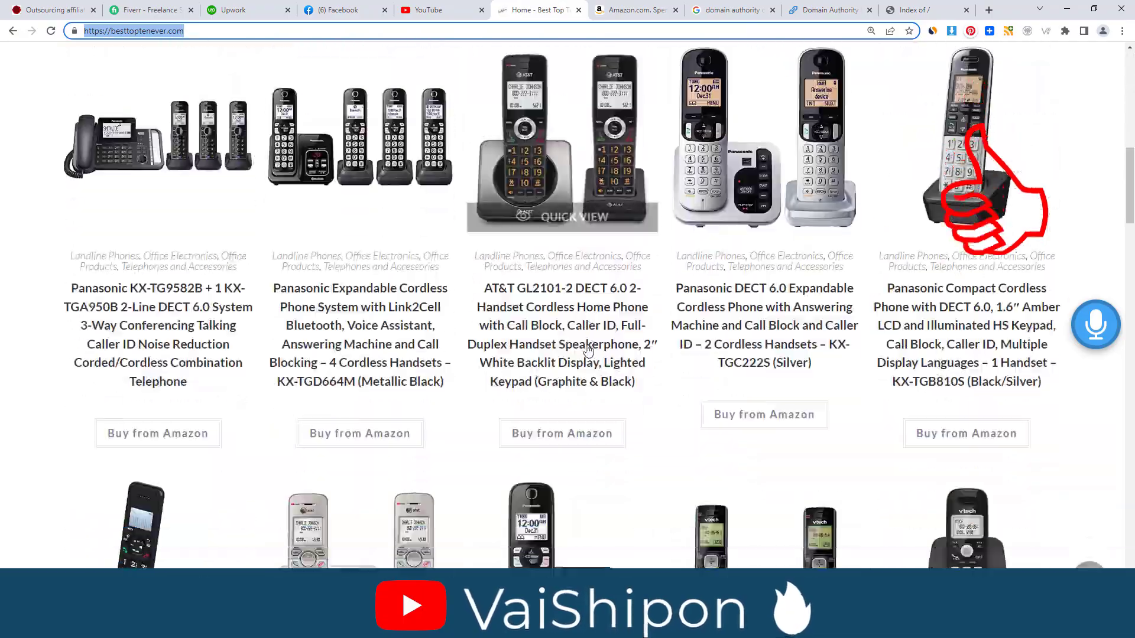
scroll(587, 350, "down", 20)
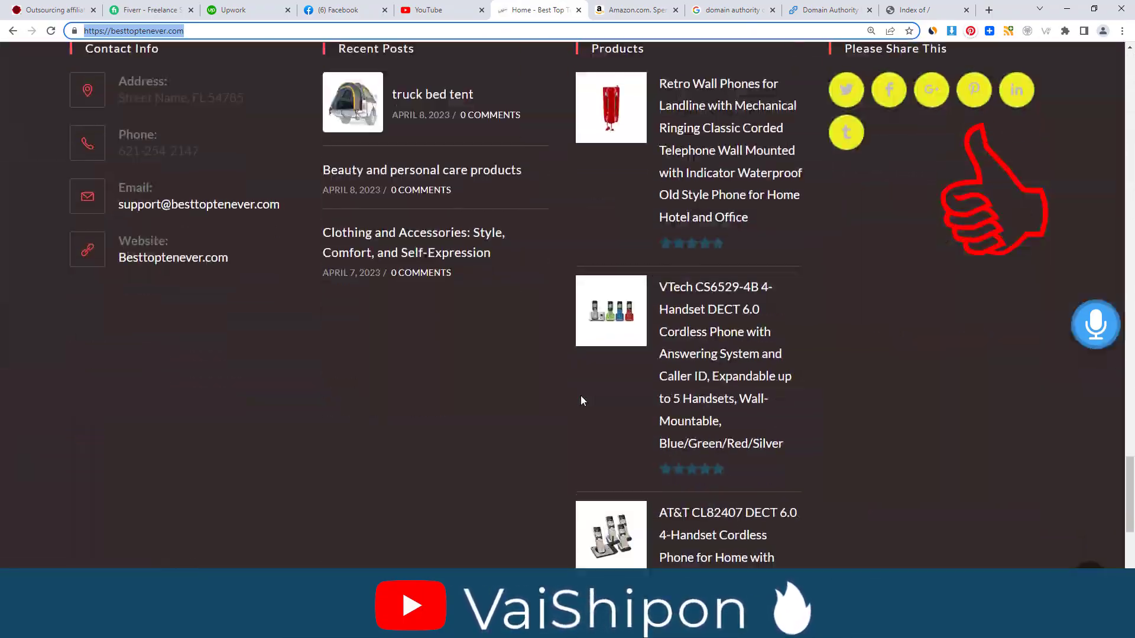
scroll(581, 400, "up", 20)
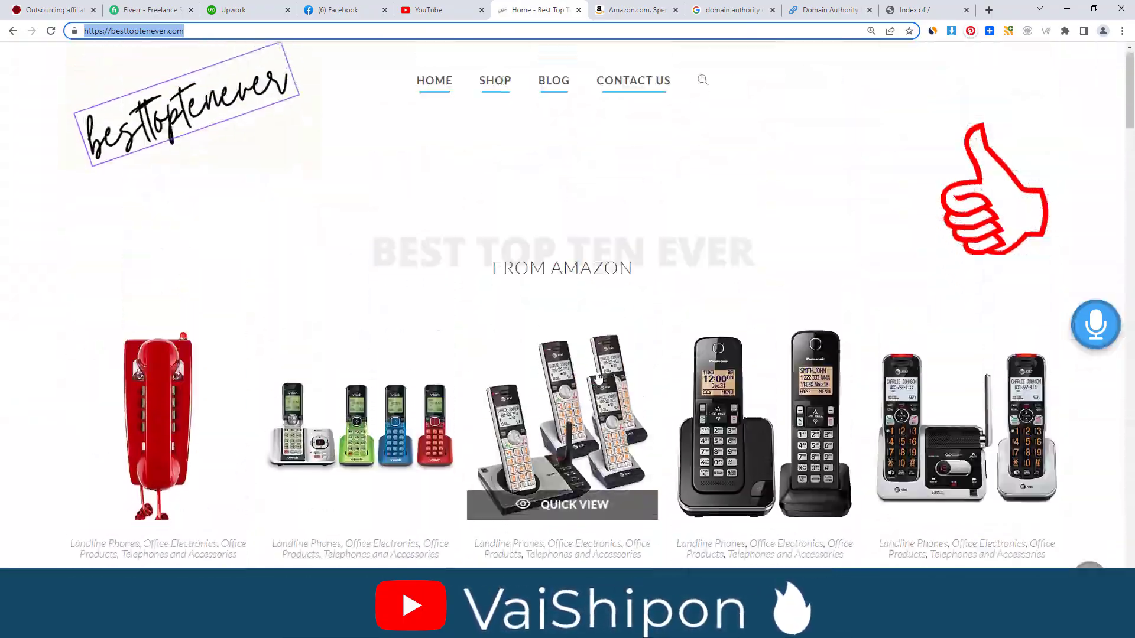
scroll(568, 270, "down", 10)
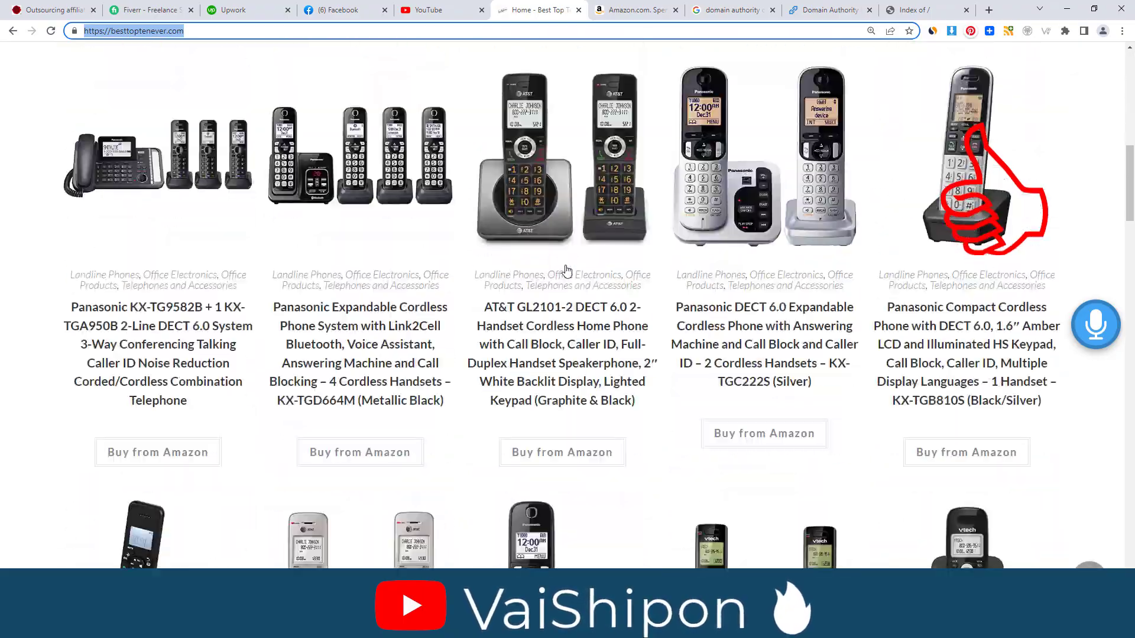
scroll(567, 270, "down", 15)
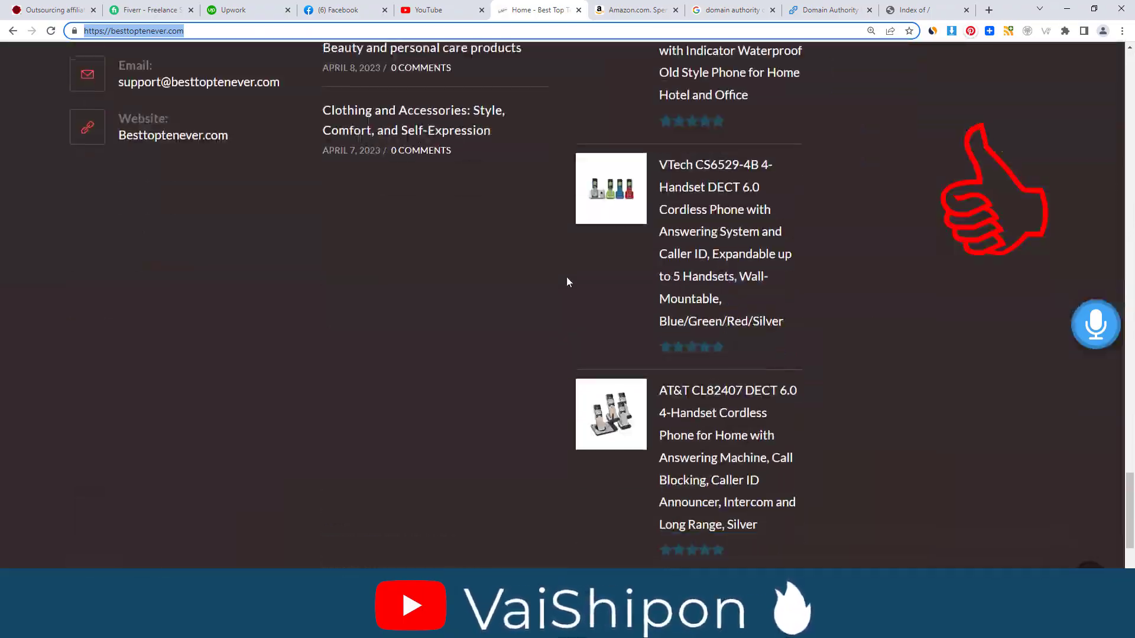
scroll(567, 282, "down", 2)
scroll(568, 282, "up", 12)
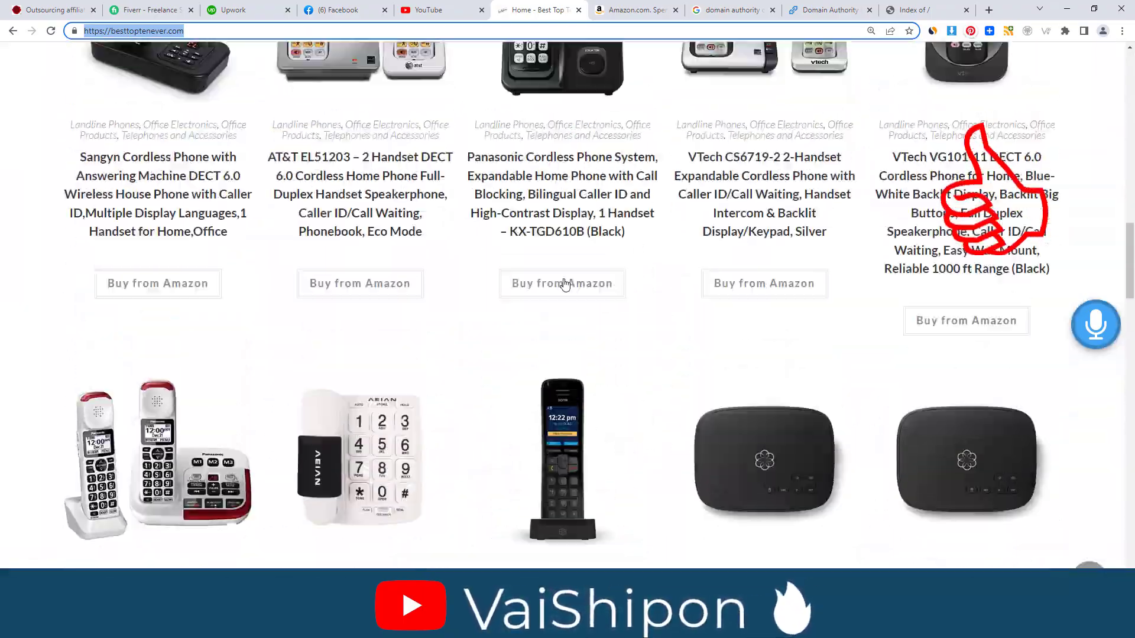
scroll(565, 283, "up", 10)
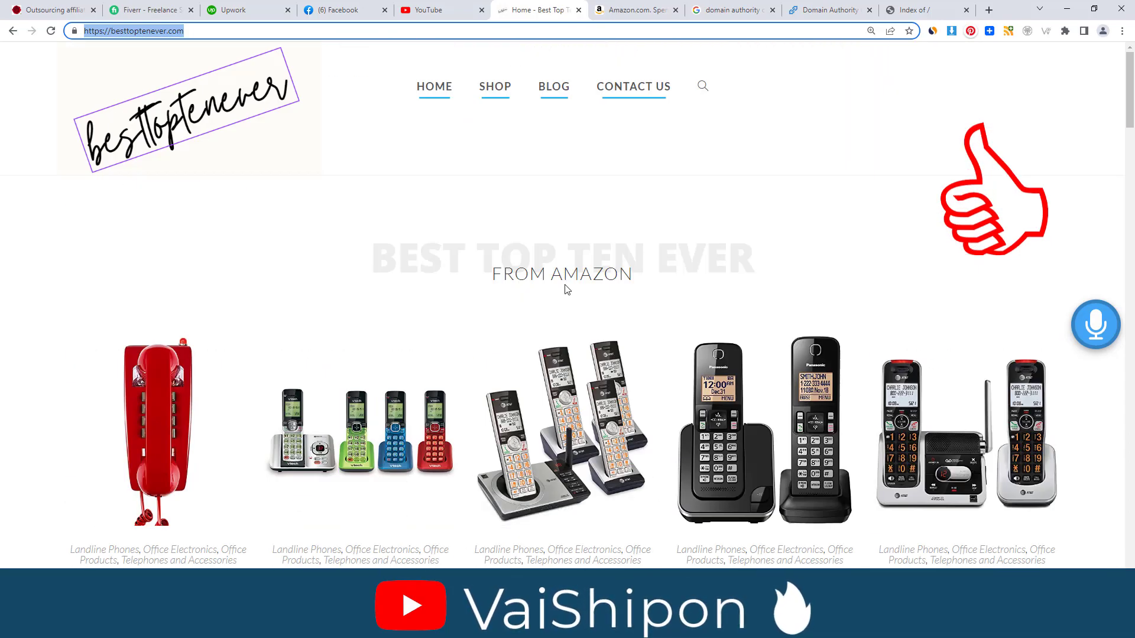
Step: Copy the kitchengardengadget.com address into the Domain Authority Checker and check its authority
left_click(906, 11)
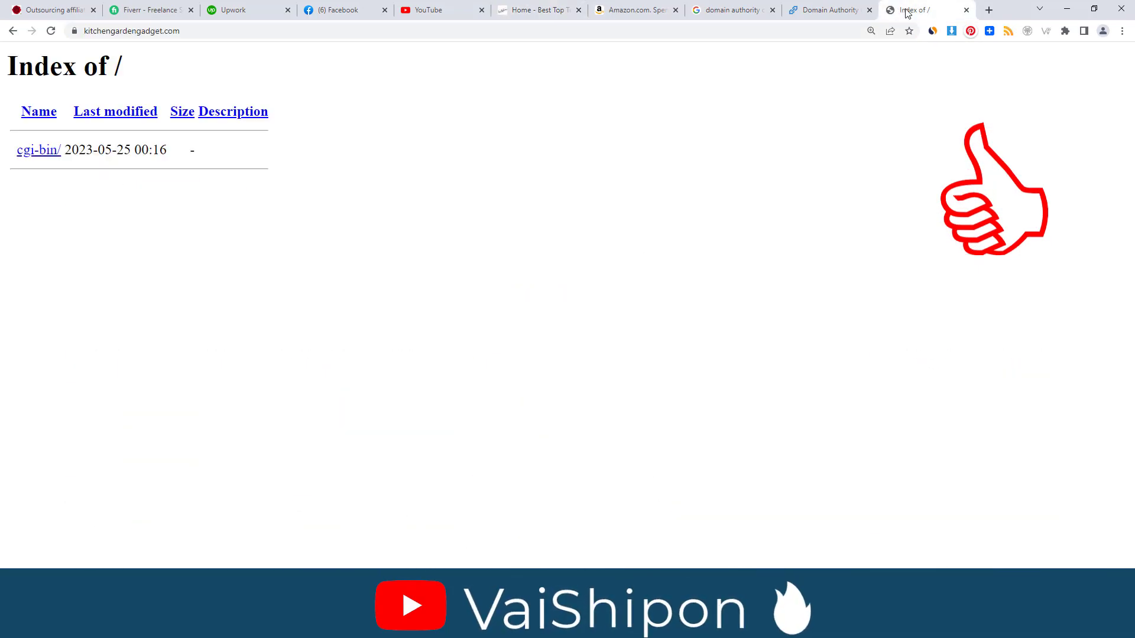
left_click(169, 31)
key("ctrl+c")
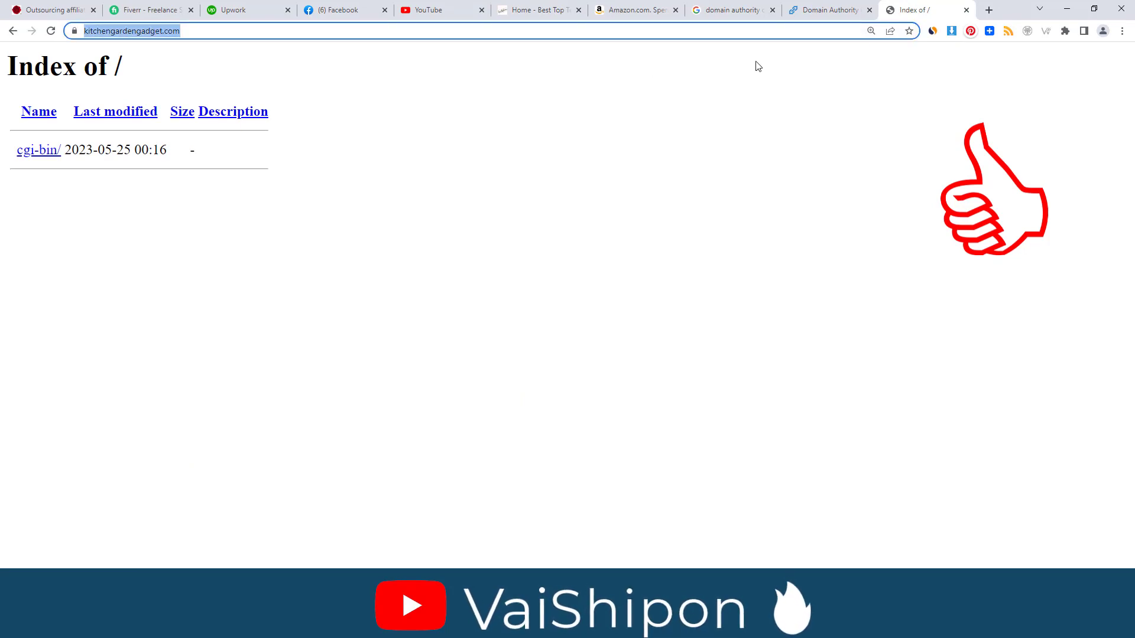
left_click(827, 10)
scroll(668, 147, "up", 3)
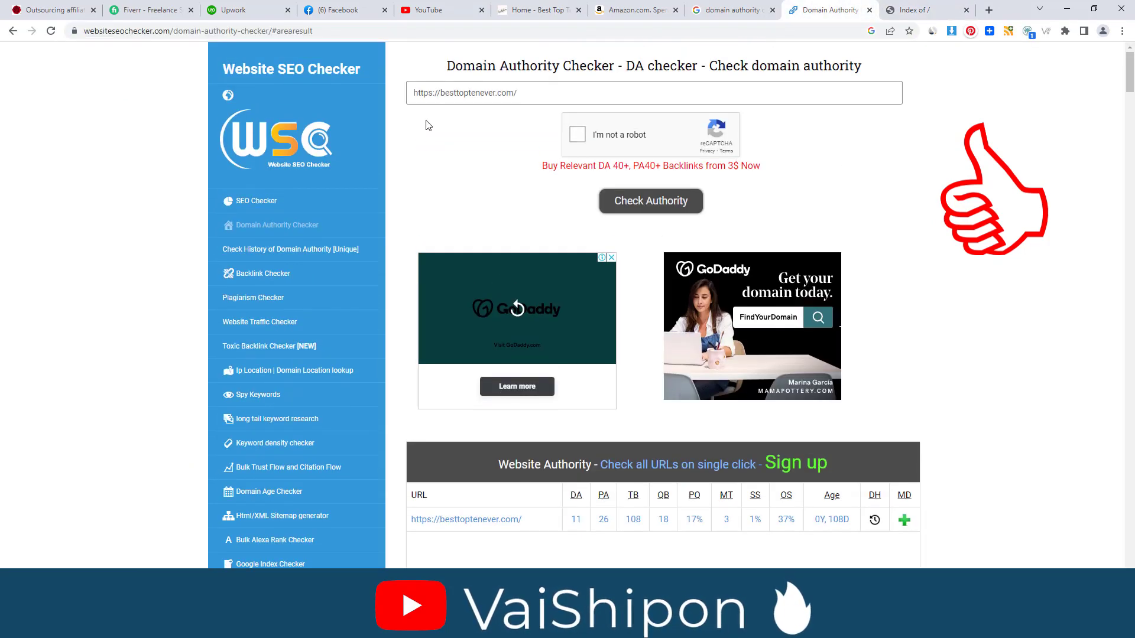
key("ctrl+a")
key("ctrl+v")
left_click(651, 200)
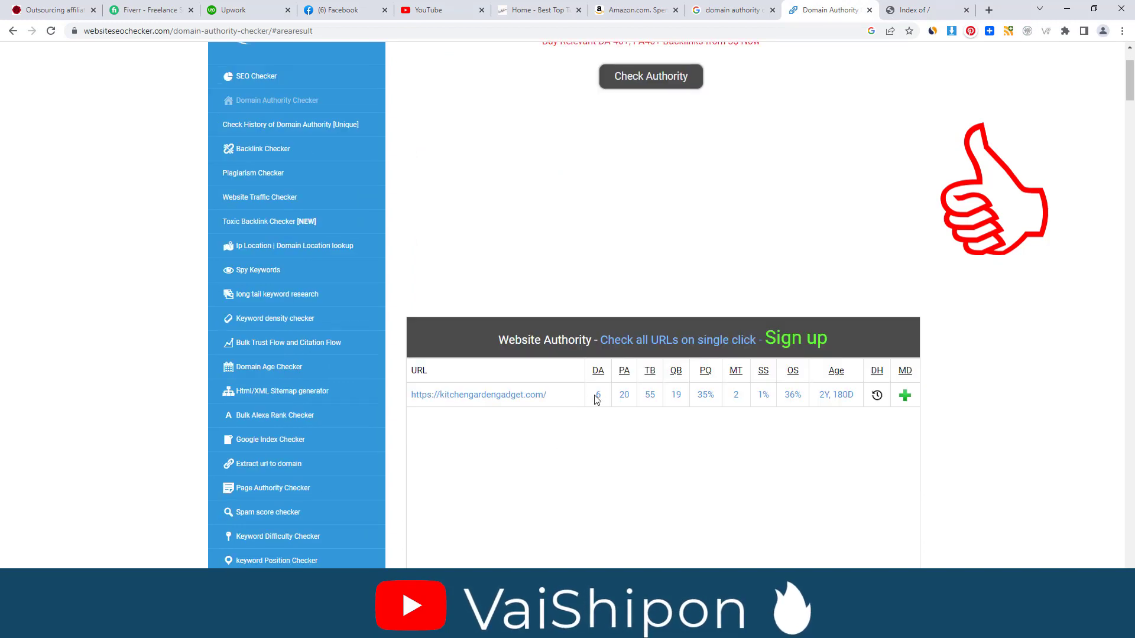
Step: Review the authority metrics listed for kitchengardengadget.com
scroll(883, 183, "up", 2)
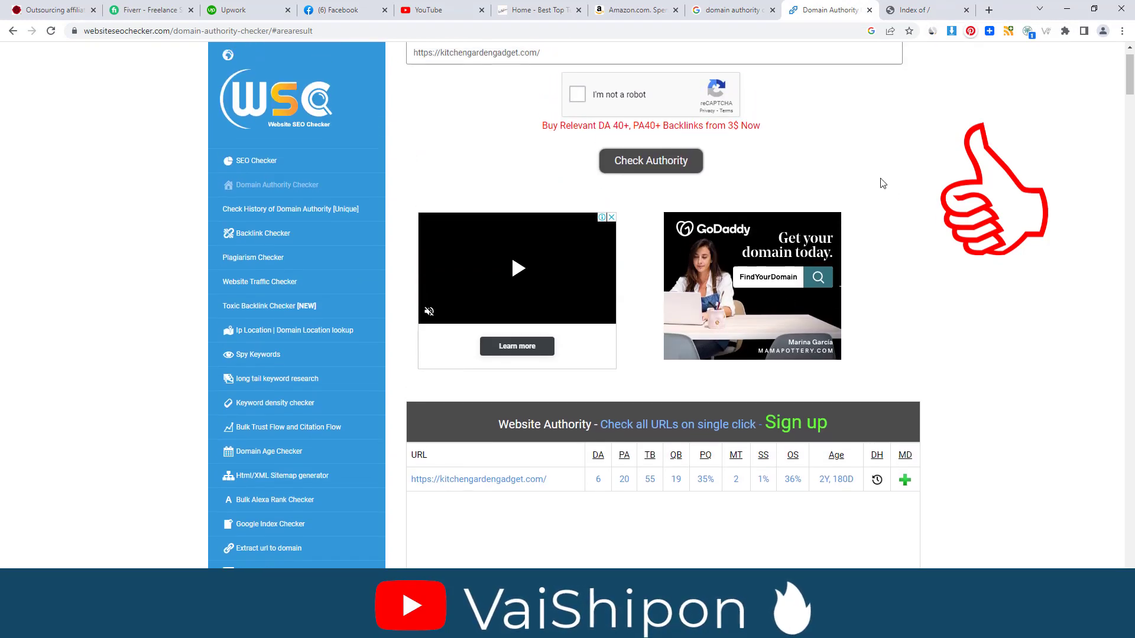
scroll(882, 183, "up", 1)
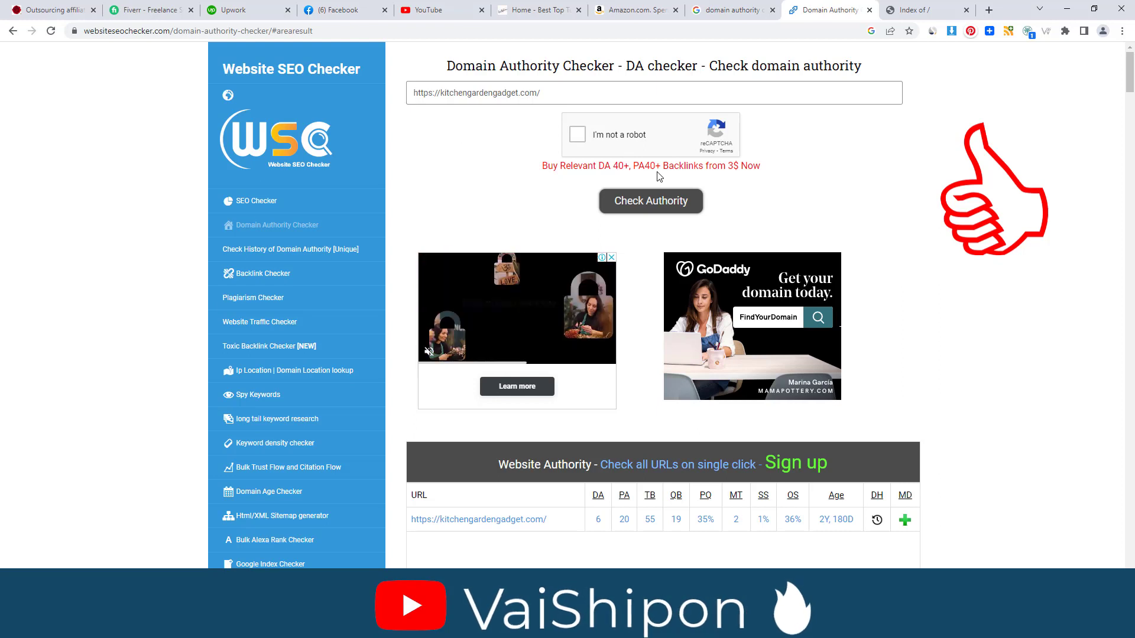
scroll(786, 303, "down", 4)
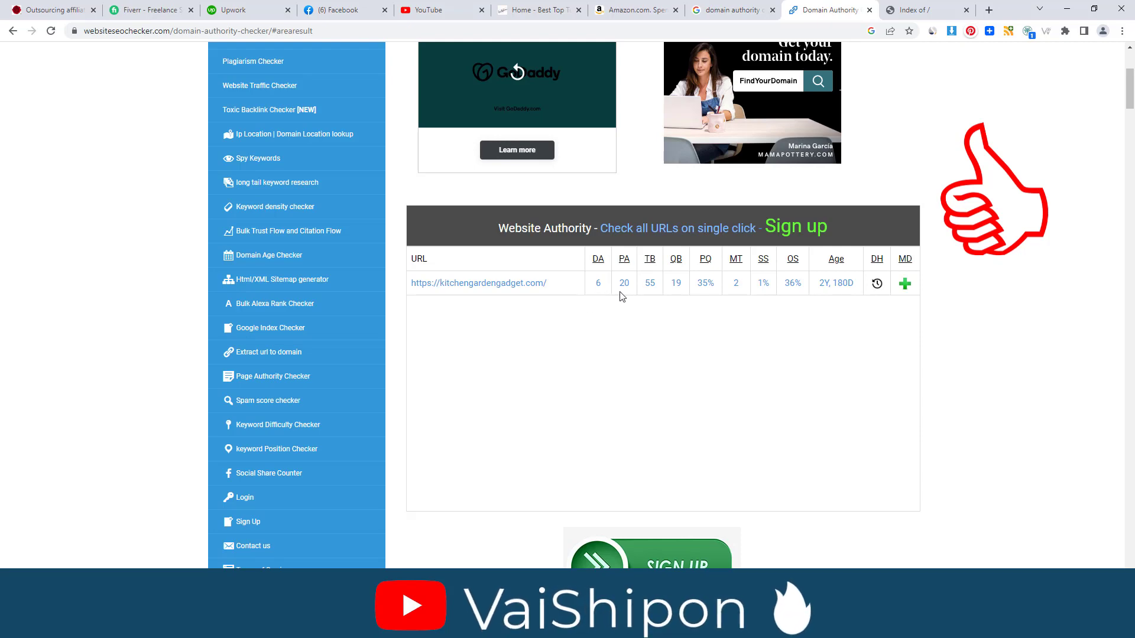
scroll(712, 319, "up", 4)
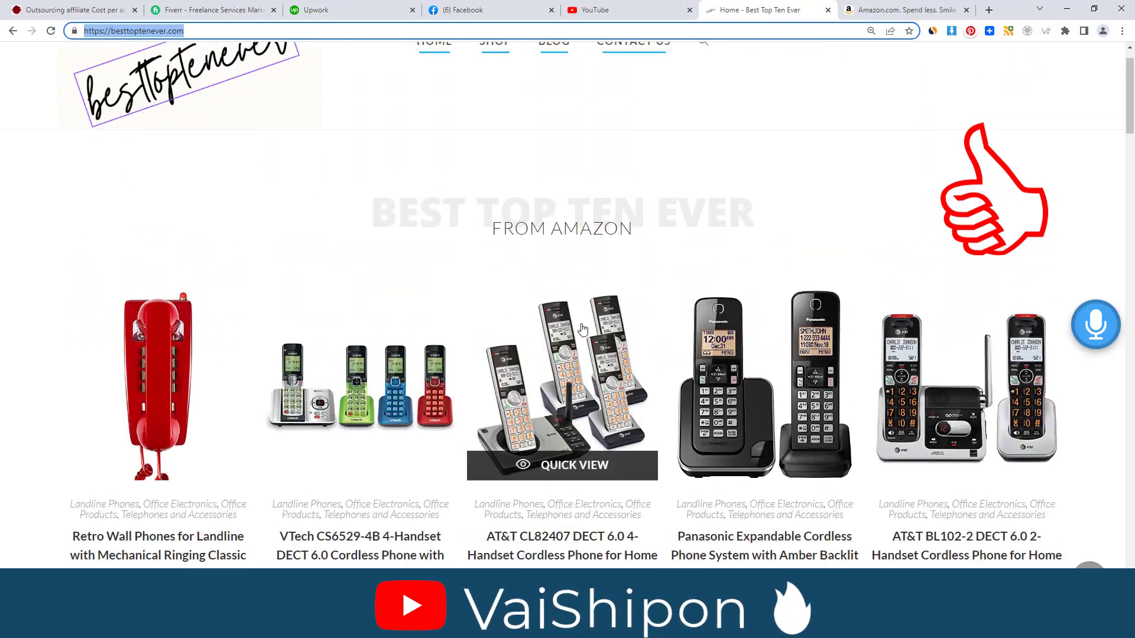
Step: Browse the landline phone and phone case listings on the besttoptenever.com home page
scroll(576, 334, "down", 15)
scroll(576, 339, "down", 5)
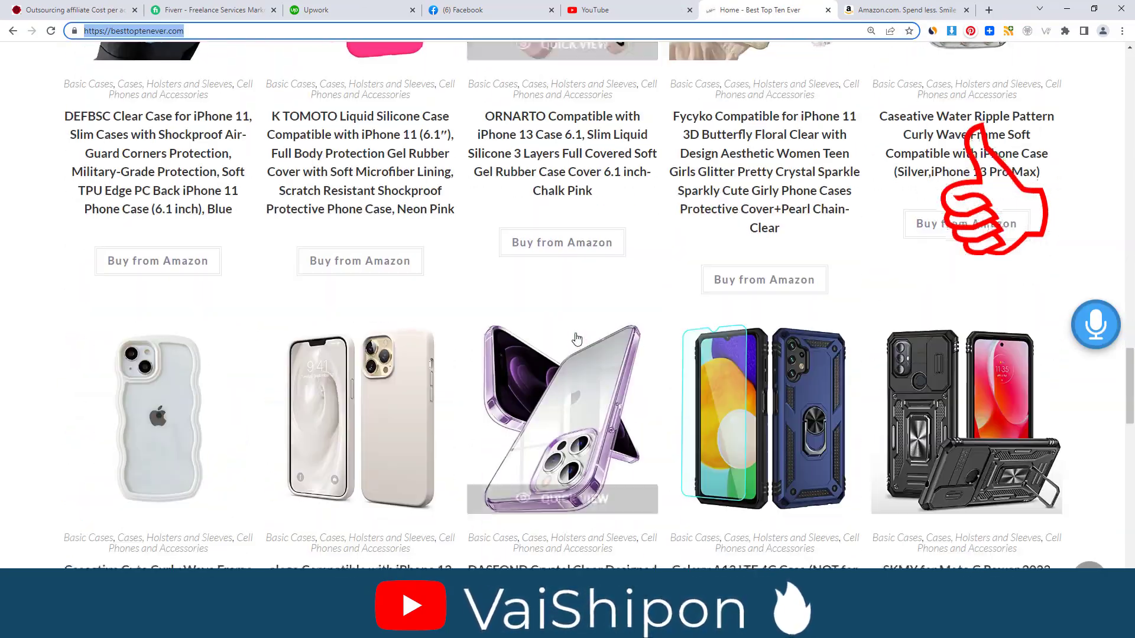
scroll(573, 328, "up", 15)
scroll(572, 320, "up", 4)
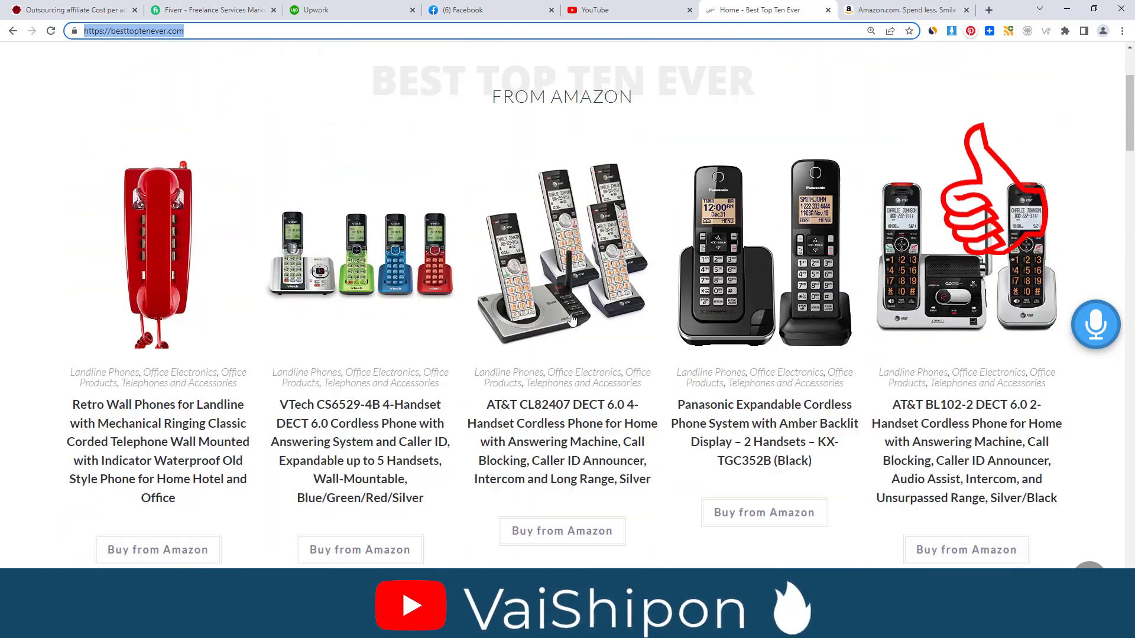
scroll(591, 325, "down", 12)
scroll(532, 284, "up", 10)
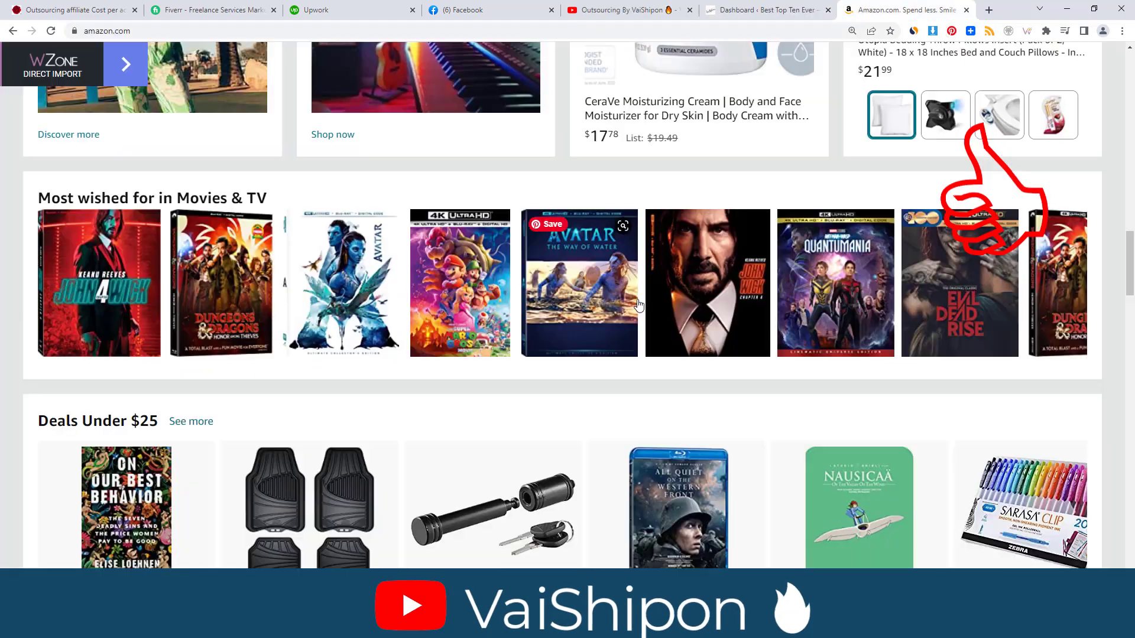
Step: Examine the Amazon home page from its top banner and product categories down to the footer
scroll(641, 237, "up", 10)
scroll(641, 237, "up", 8)
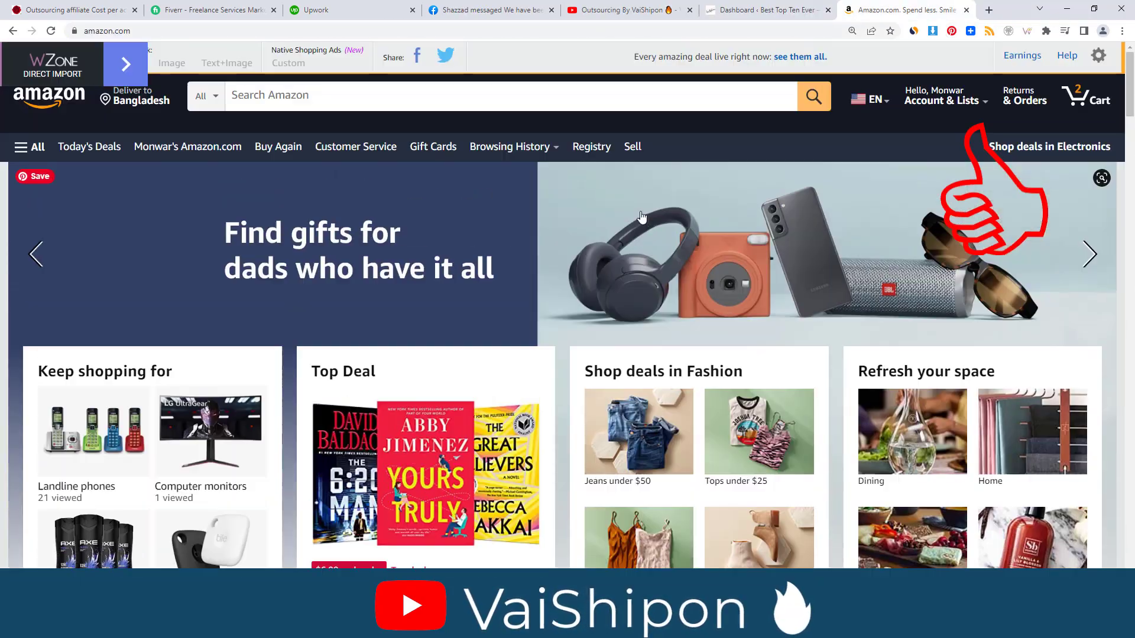
scroll(697, 282, "down", 20)
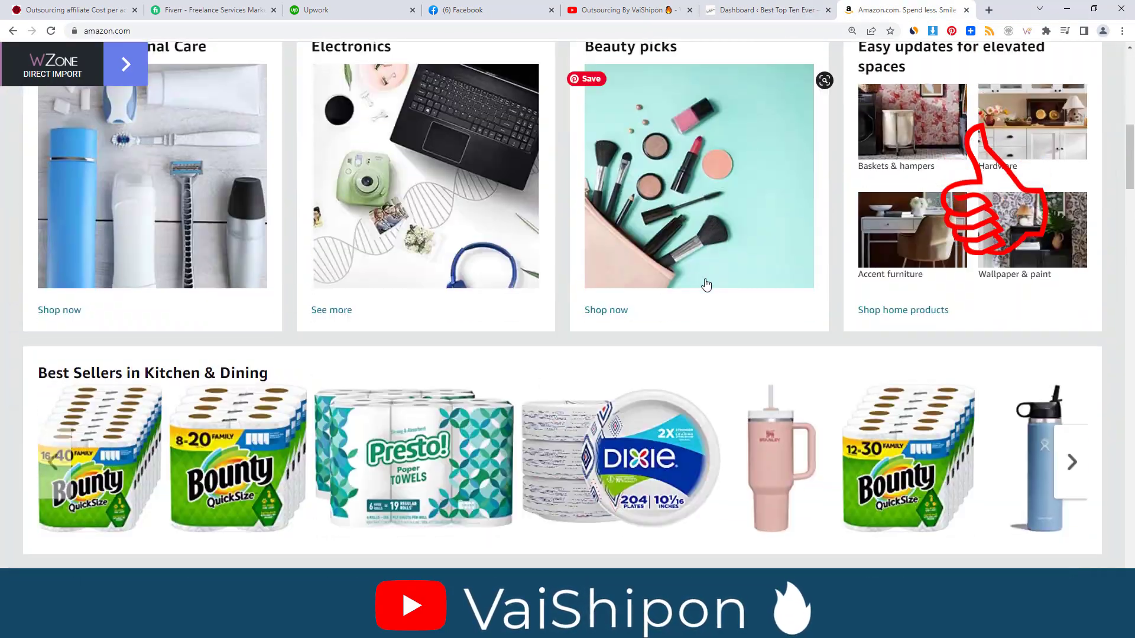
scroll(709, 334, "down", 20)
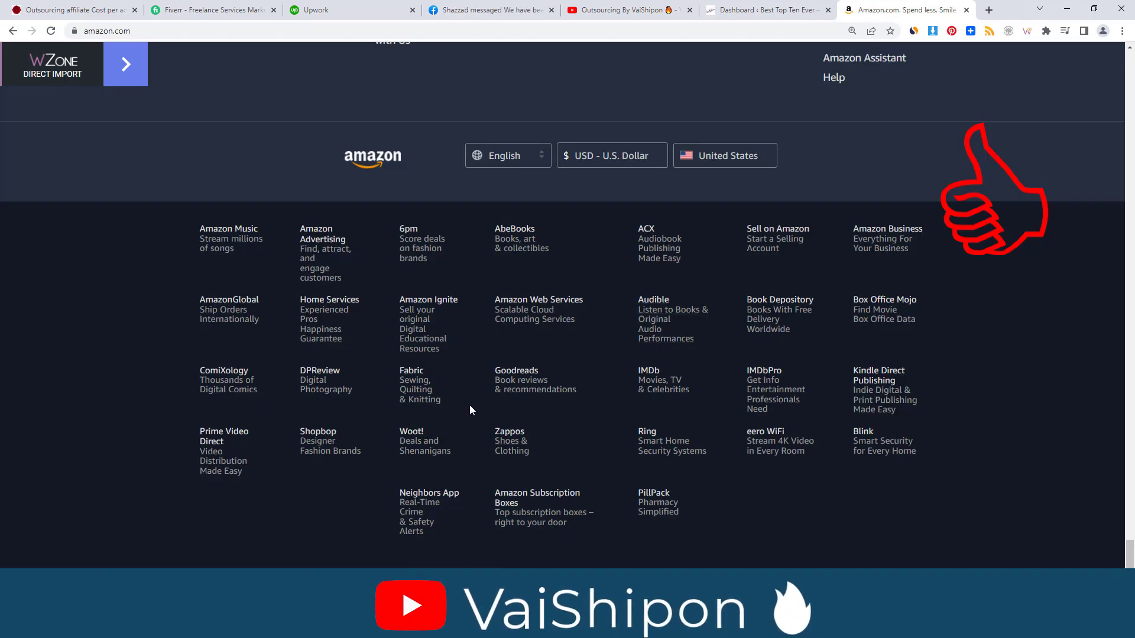
Step: Switch from Amazon to the Namecheap home page and look over its domain registration search and deals
scroll(560, 353, "up", 5)
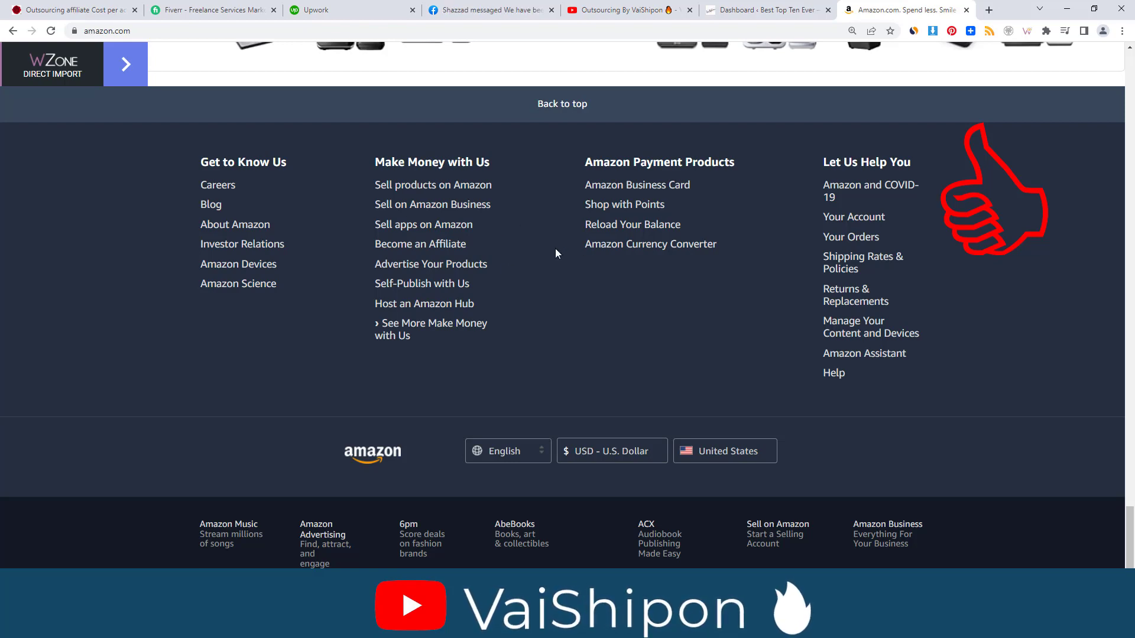
key("ctrl+shift+Tab")
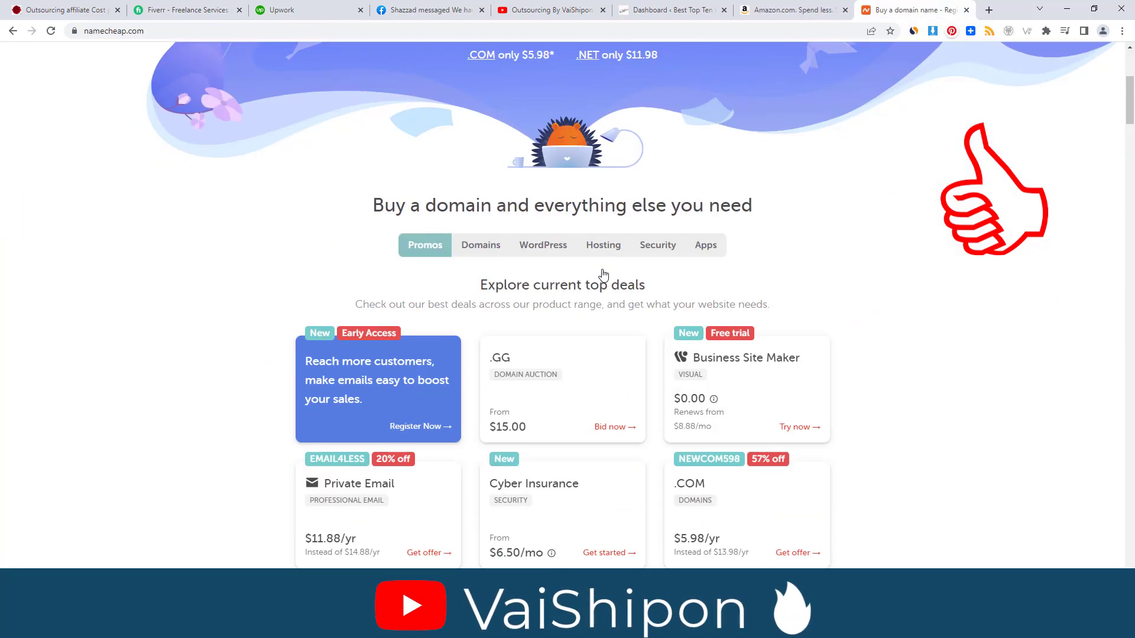
scroll(603, 276, "up", 5)
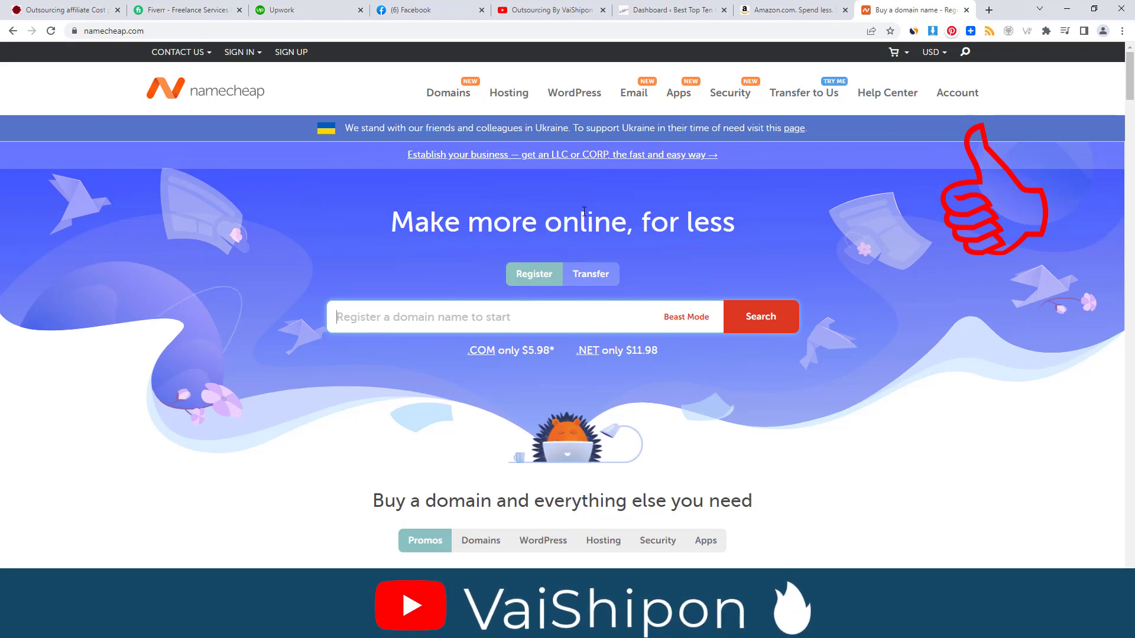
Step: Open the besttoptenever.com WordPress dashboard and dismiss the WP Rocket cache notice
left_click(672, 10)
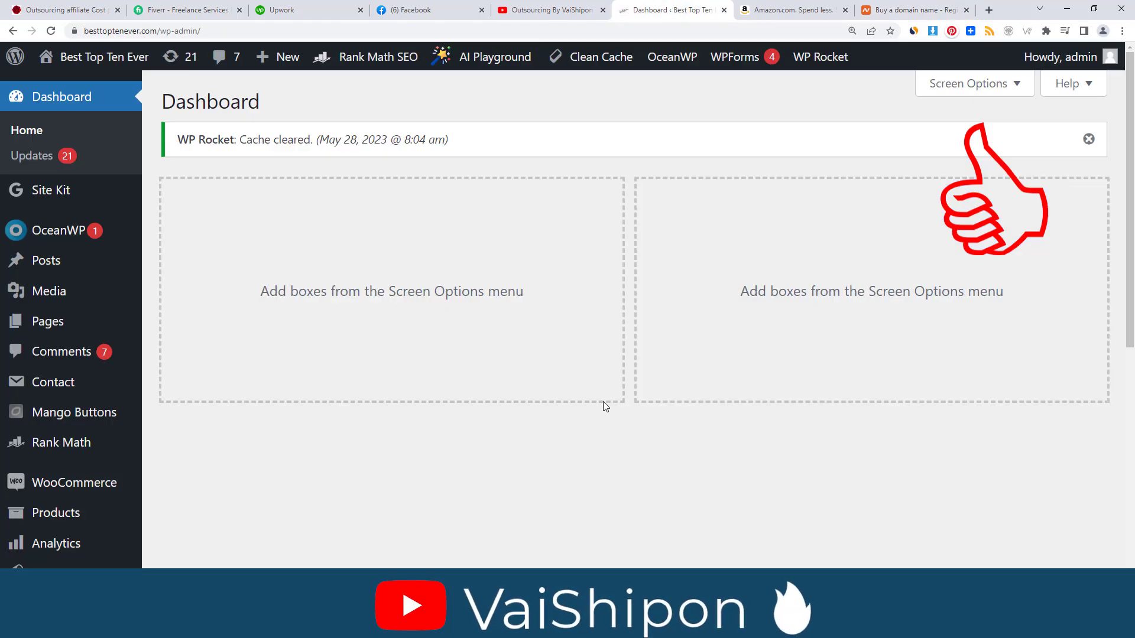
scroll(540, 286, "down", 8)
scroll(542, 311, "up", 8)
left_click(1088, 139)
scroll(697, 327, "down", 1)
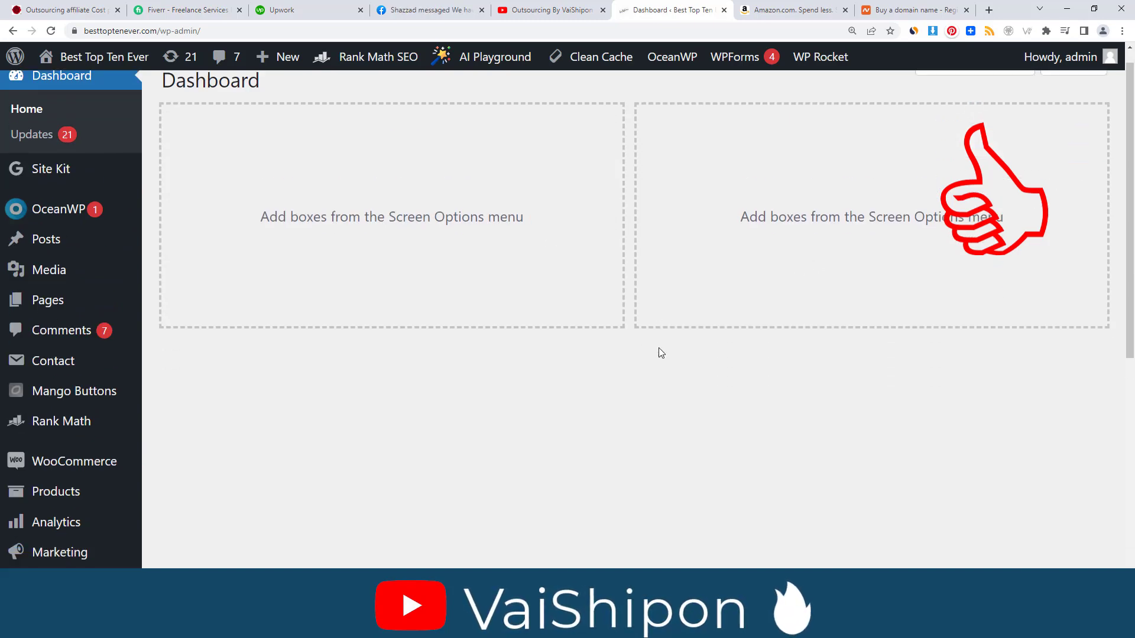
Step: Search the Outsourcing By VaiShipon YouTube channel for "woozone" and look through the matching videos
key("ctrl+shift+Tab")
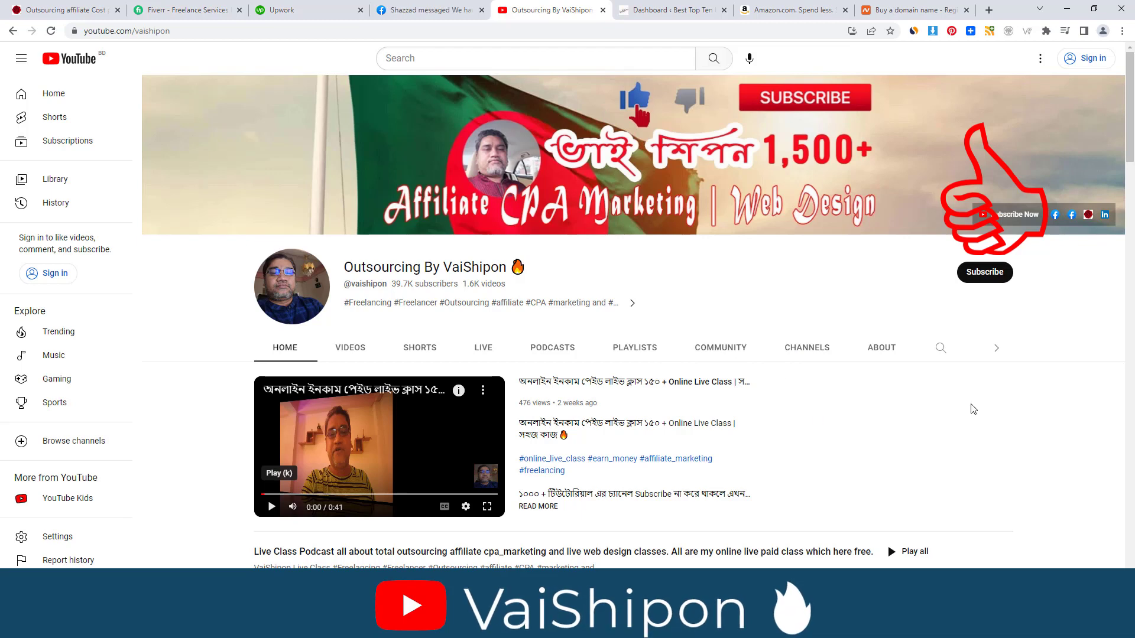
left_click(940, 349)
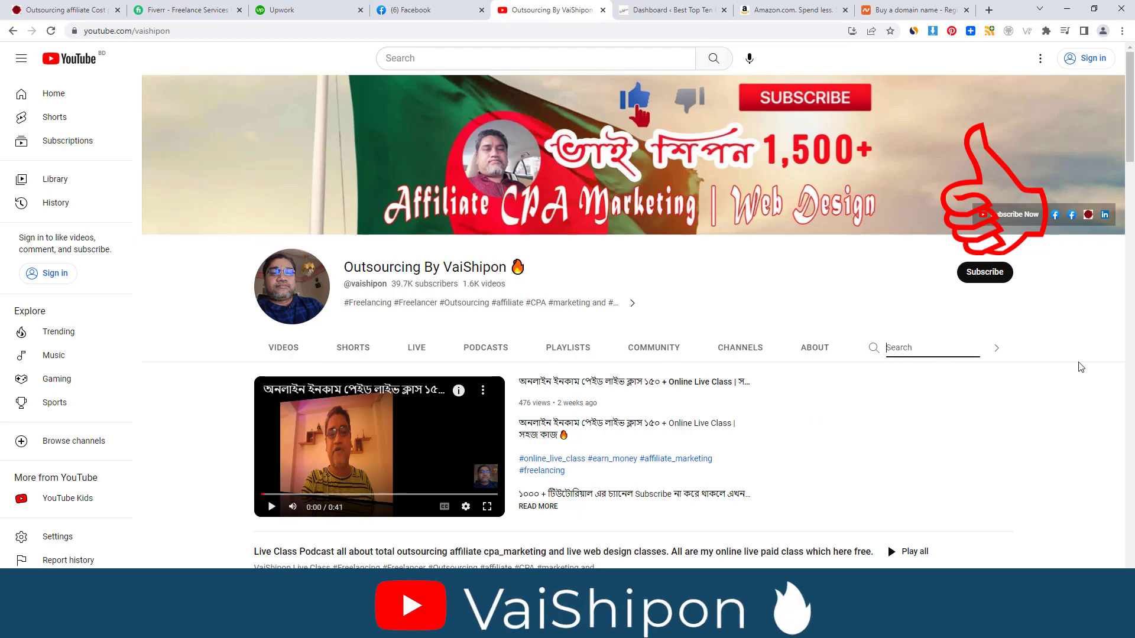
type("woozone")
key("Return")
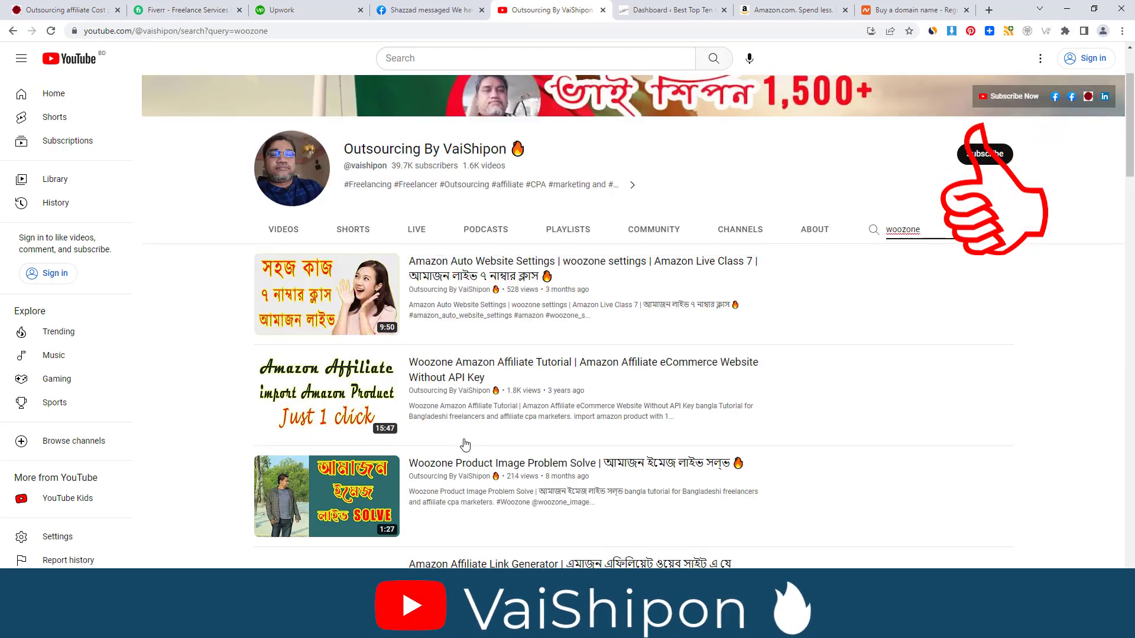
scroll(461, 446, "down", 3)
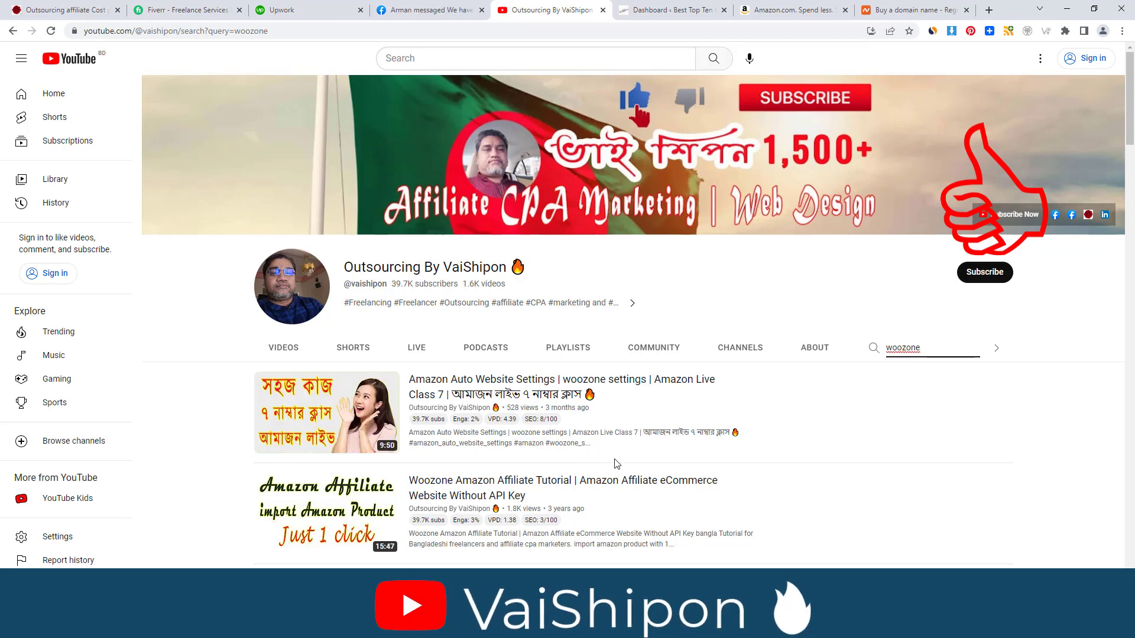
Step: Return to Amazon by way of the WordPress dashboard and check the WZone extension's authorized websites
key("ctrl+Tab")
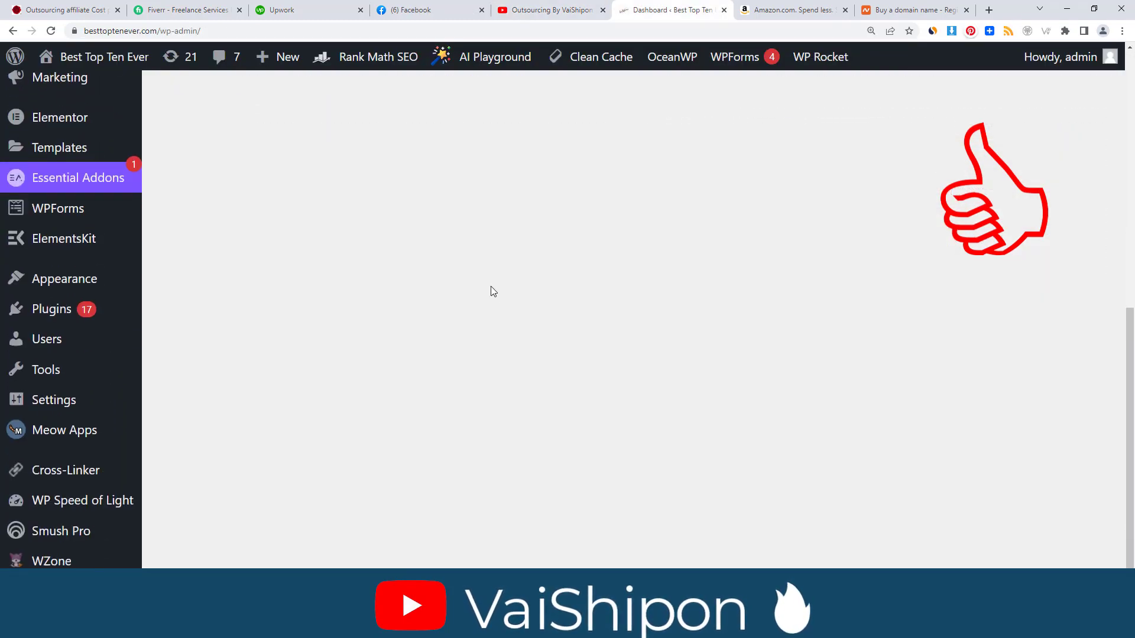
scroll(490, 286, "up", 9)
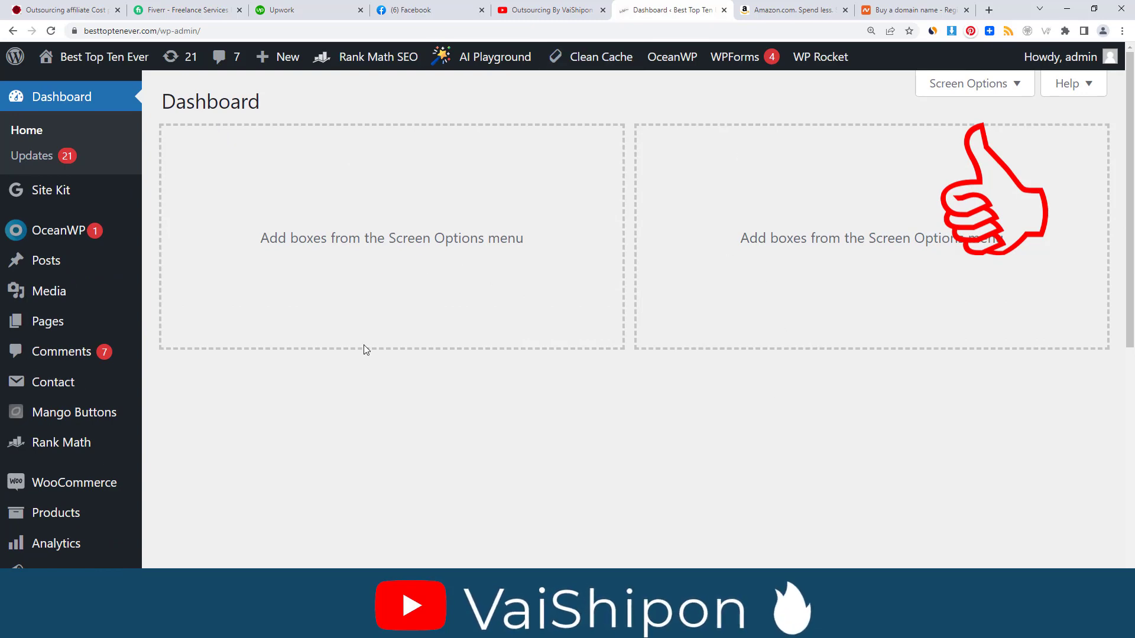
left_click(771, 16)
scroll(986, 190, "down", 10)
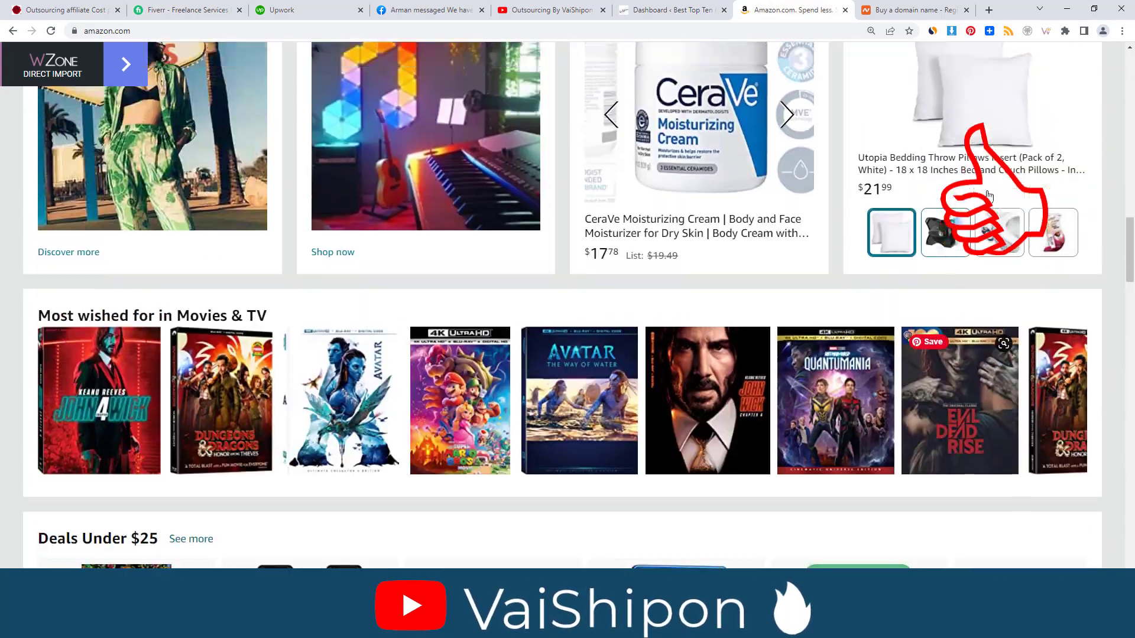
scroll(989, 196, "up", 10)
left_click(1046, 31)
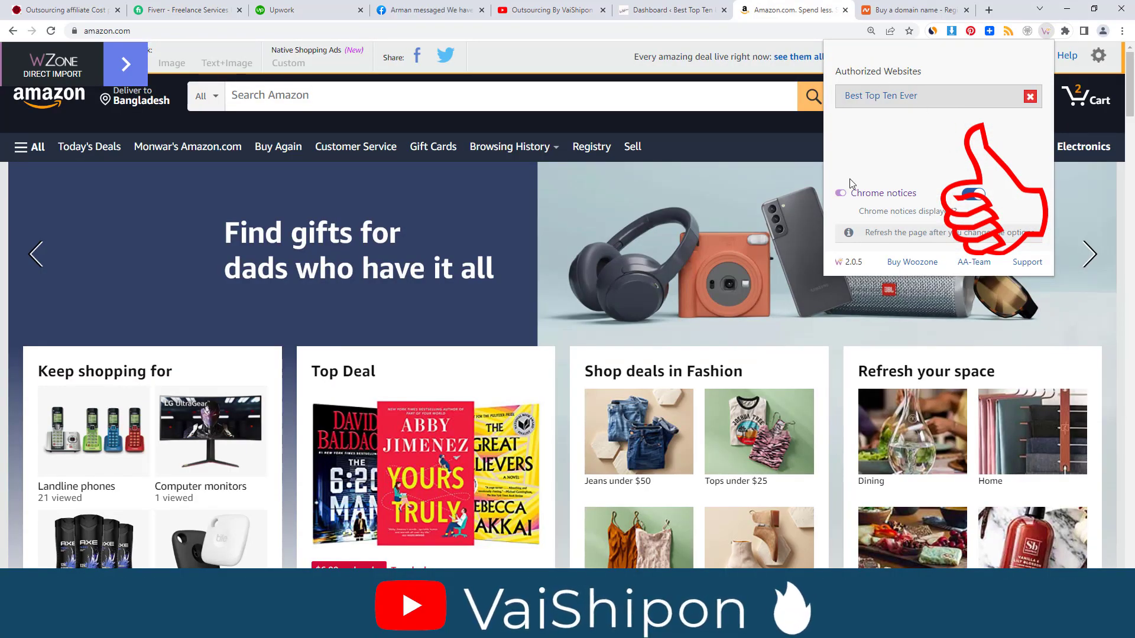
Step: Open the besttoptenever.com home page and look over its Amazon product listings
left_click(655, 11)
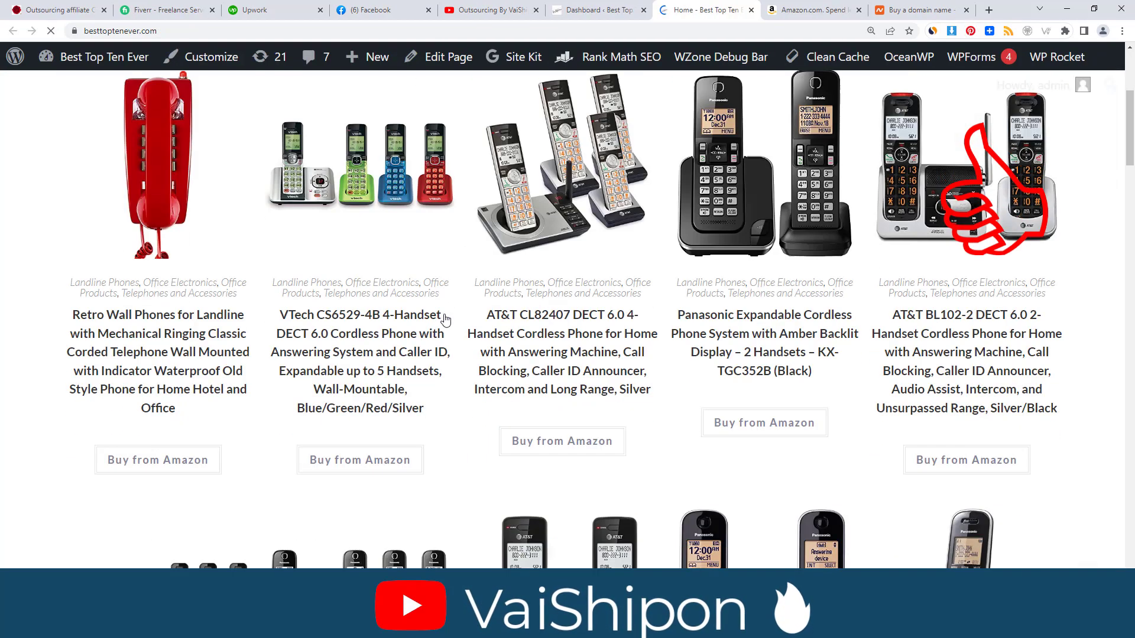
scroll(568, 319, "down", 4)
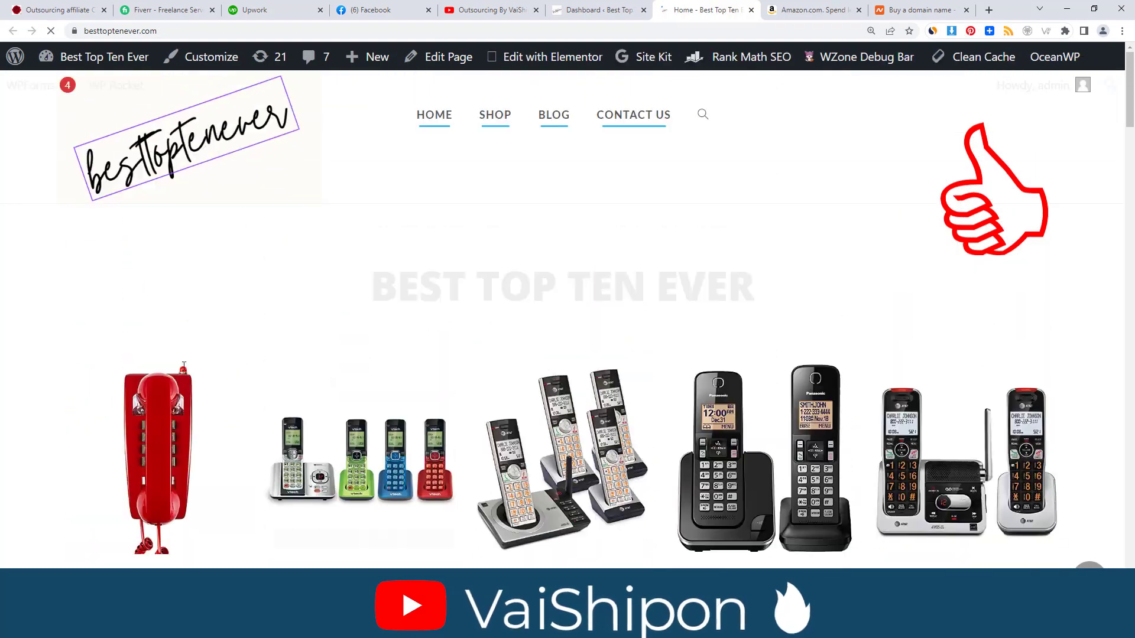
mouse_move(211, 427)
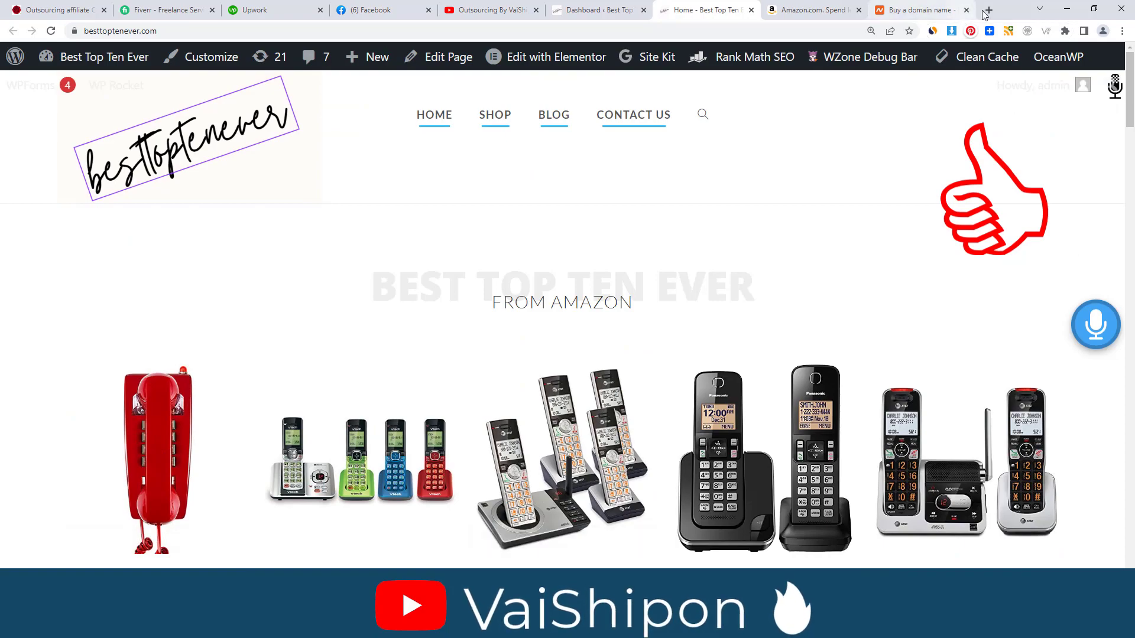
Step: Bring up Amazon's Home & Kitchen results for "gadget" and open the USB desk fan and the one-touch electric can opener in separate tabs
left_click(813, 10)
scroll(543, 317, "down", 5)
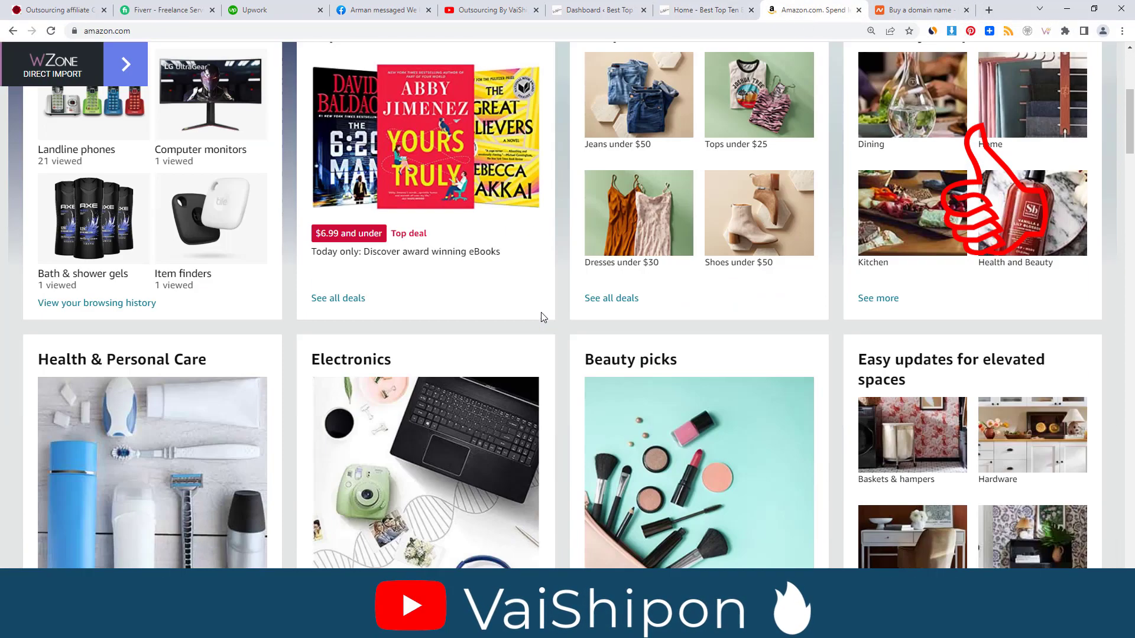
scroll(542, 317, "down", 20)
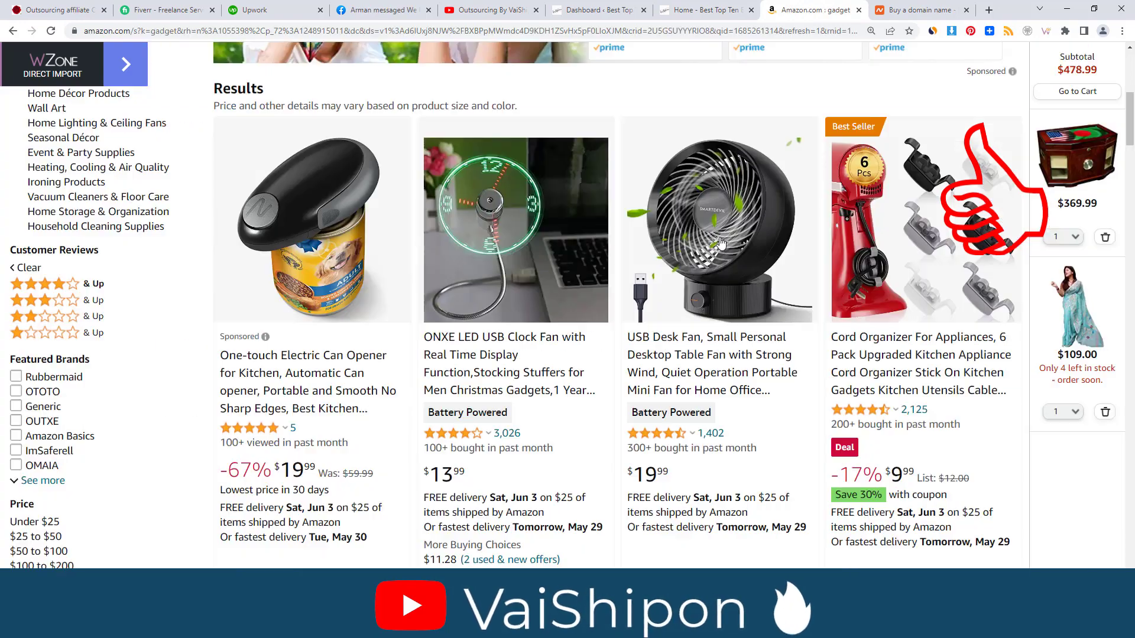
right_click(720, 242)
left_click(746, 249)
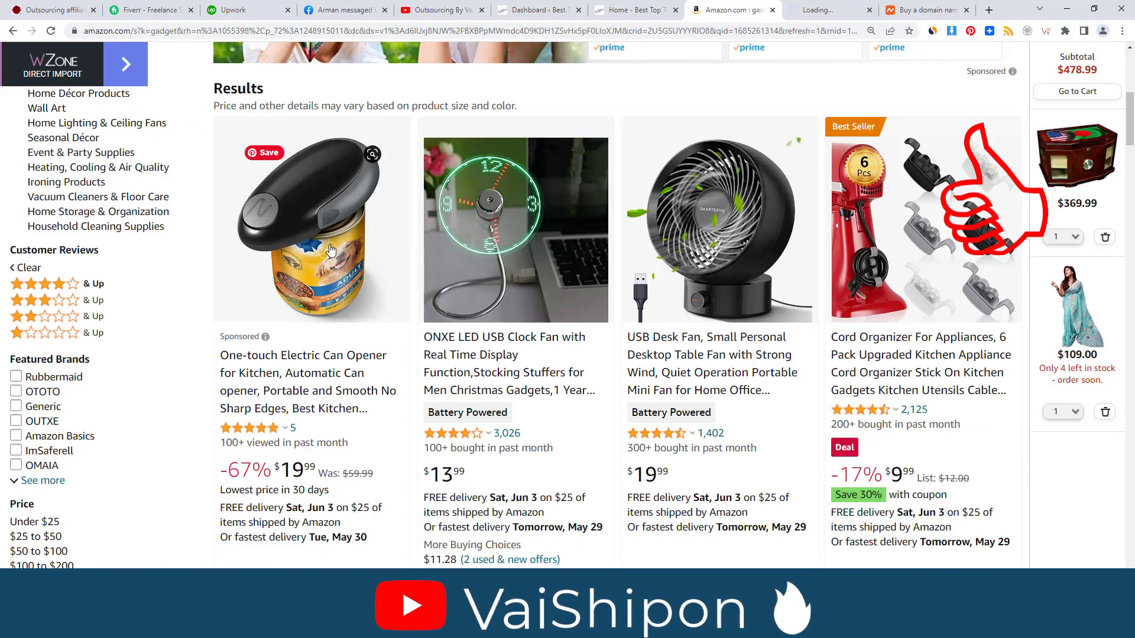
right_click(327, 243)
left_click(355, 251)
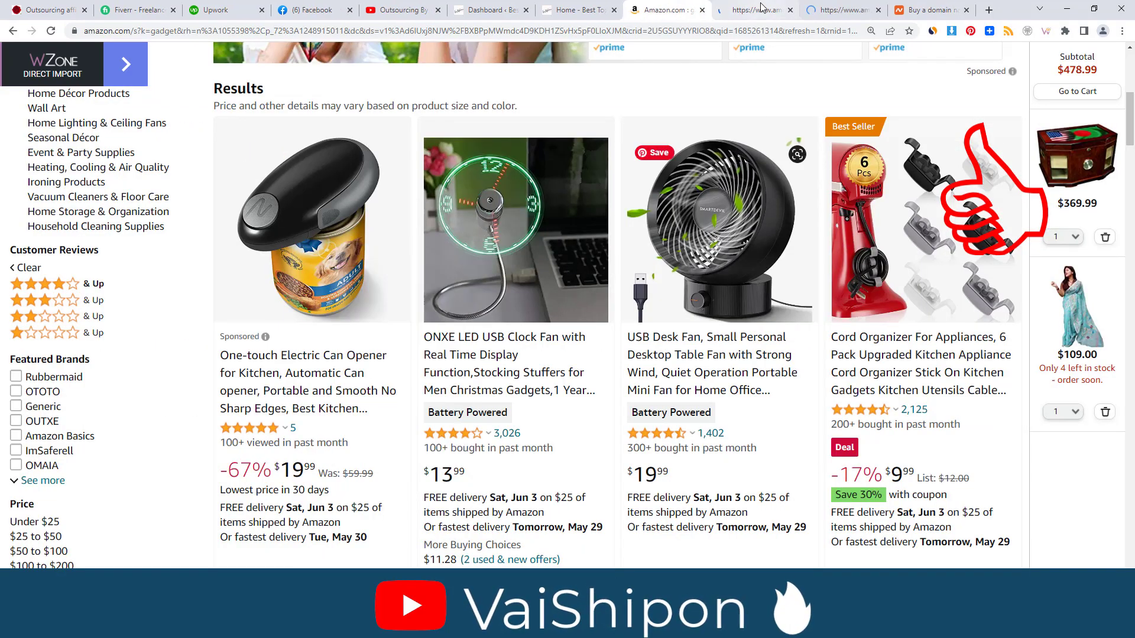
Step: Import the SmartDevil USB desk fan into Best Top Ten Ever with WZone and open the imported product's page
left_click(762, 10)
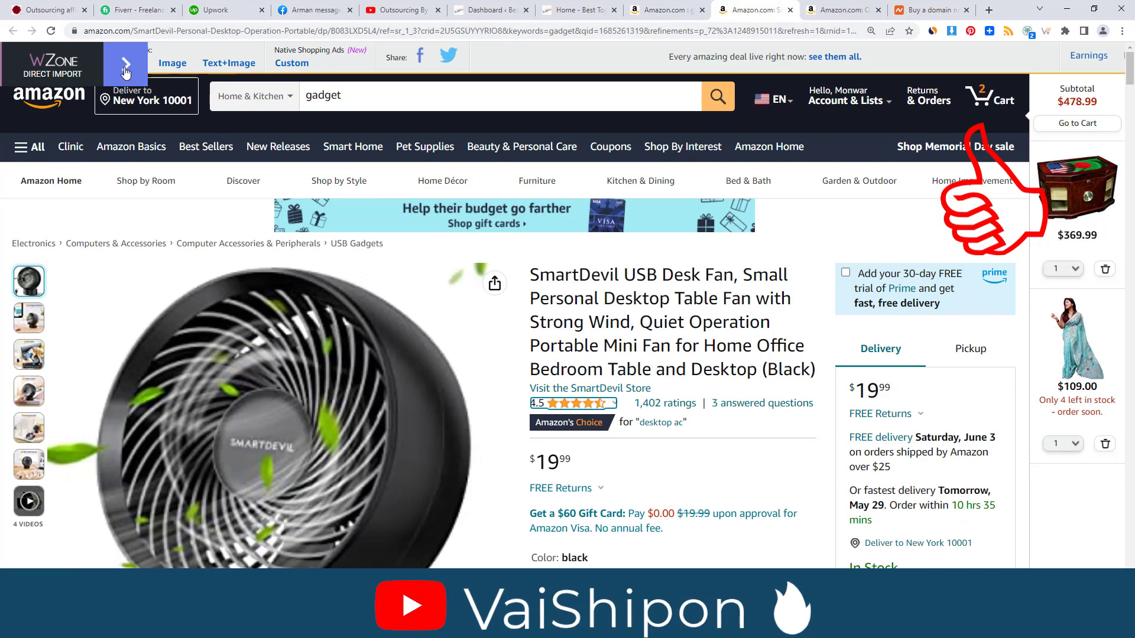
left_click(365, 65)
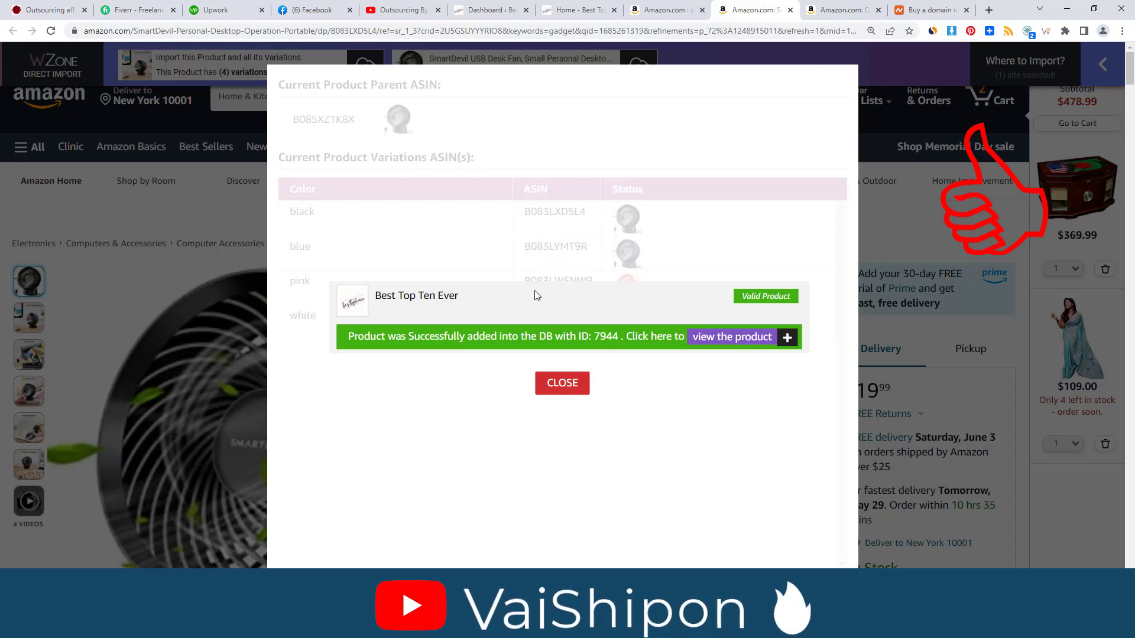
left_click(719, 339)
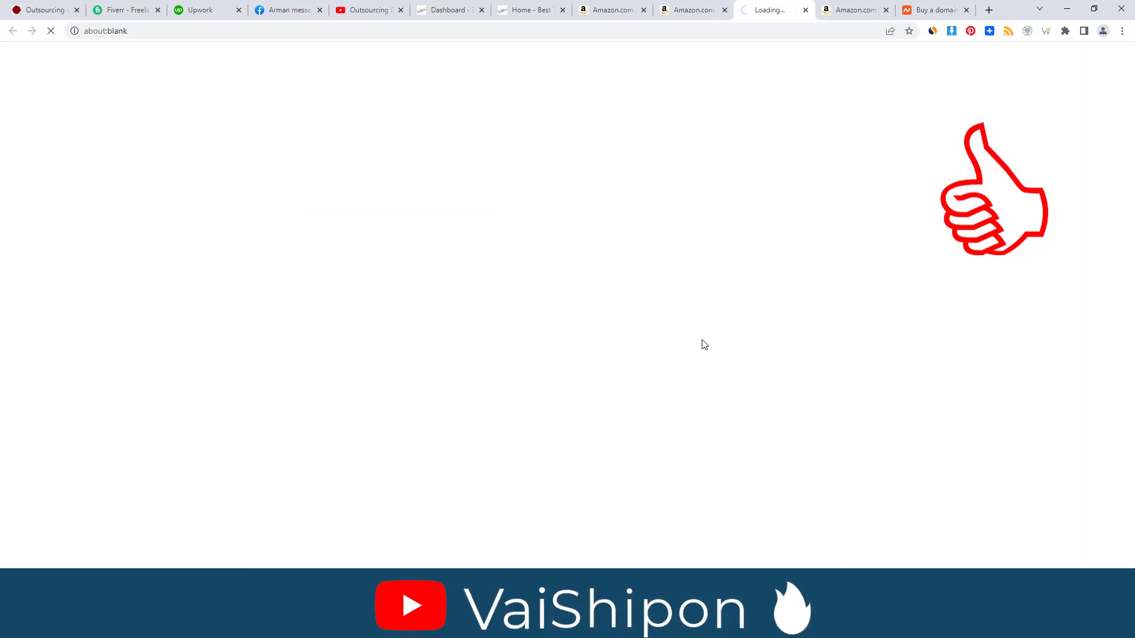
Step: Examine the imported desk fan page on besttoptenever.com, including its images, description, price, Amazon purchase link and categories
scroll(643, 317, "down", 5)
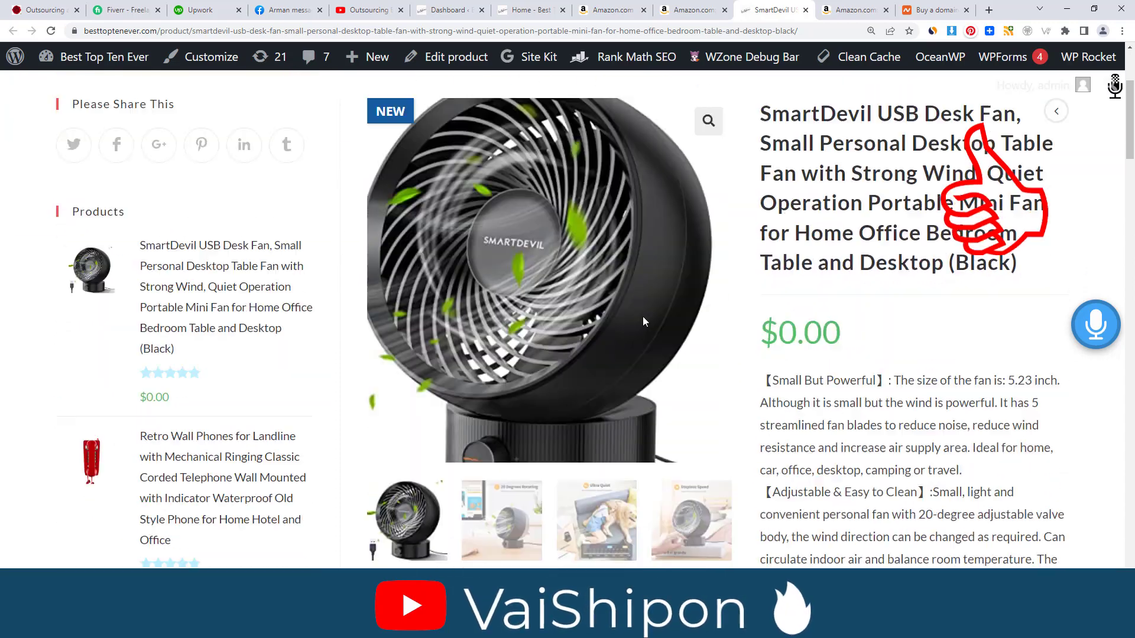
scroll(715, 308, "down", 10)
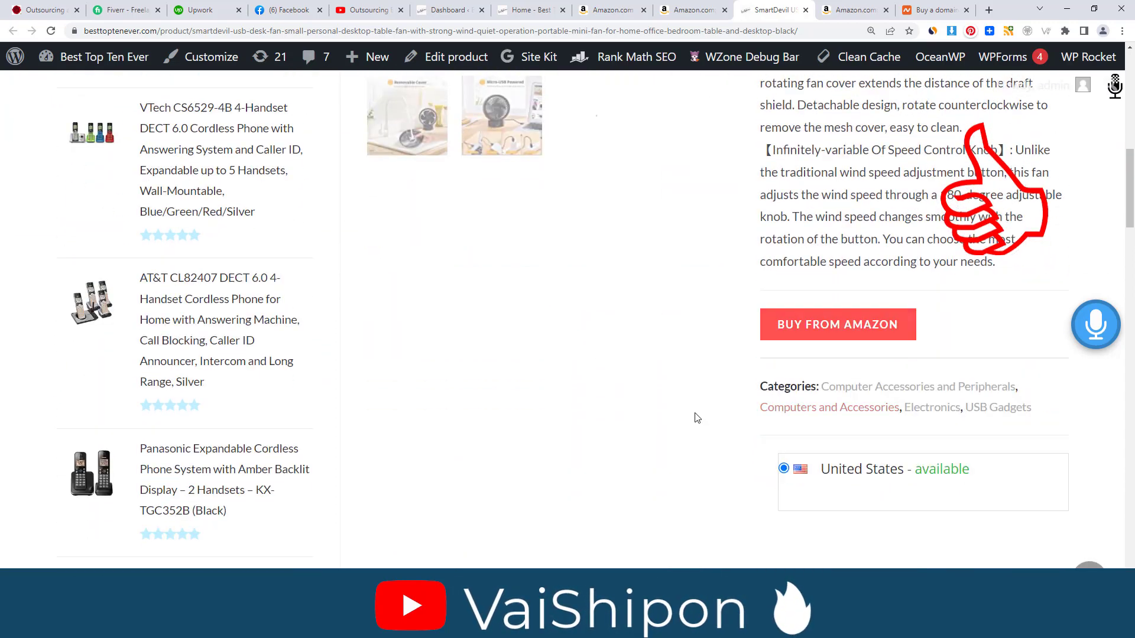
scroll(537, 384, "down", 4)
scroll(698, 395, "up", 15)
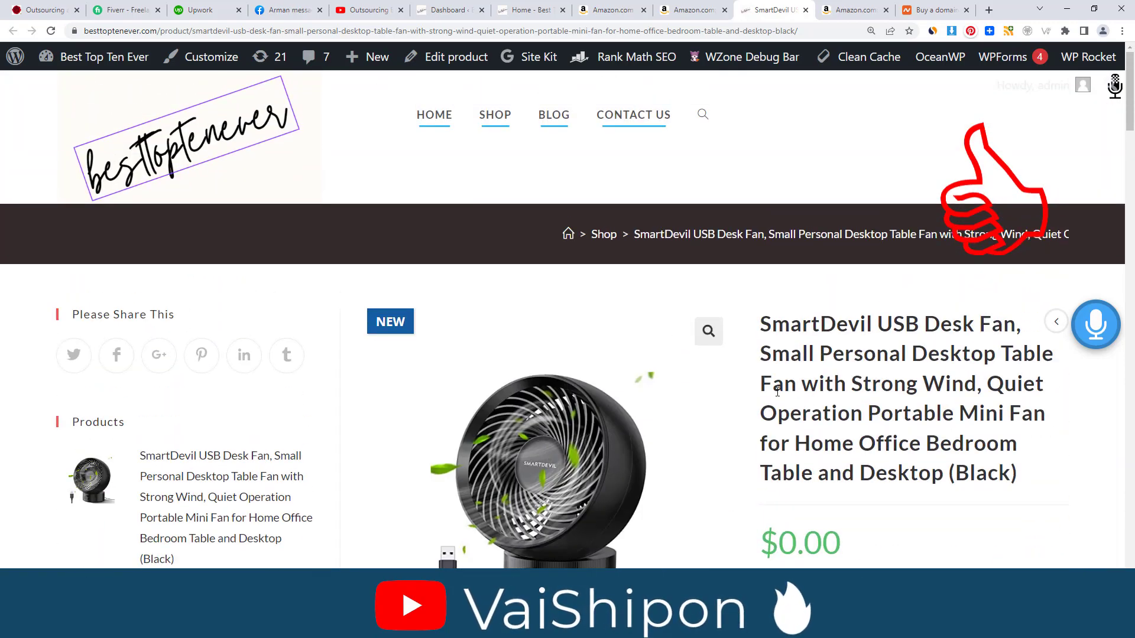
scroll(777, 390, "down", 4)
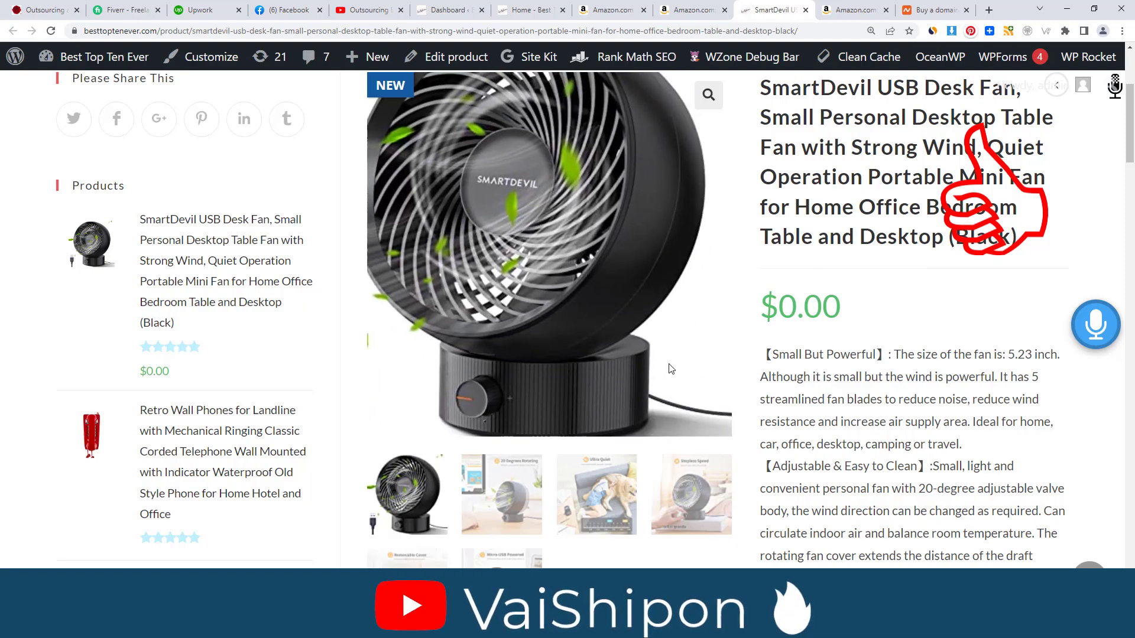
scroll(671, 369, "down", 12)
scroll(696, 379, "up", 6)
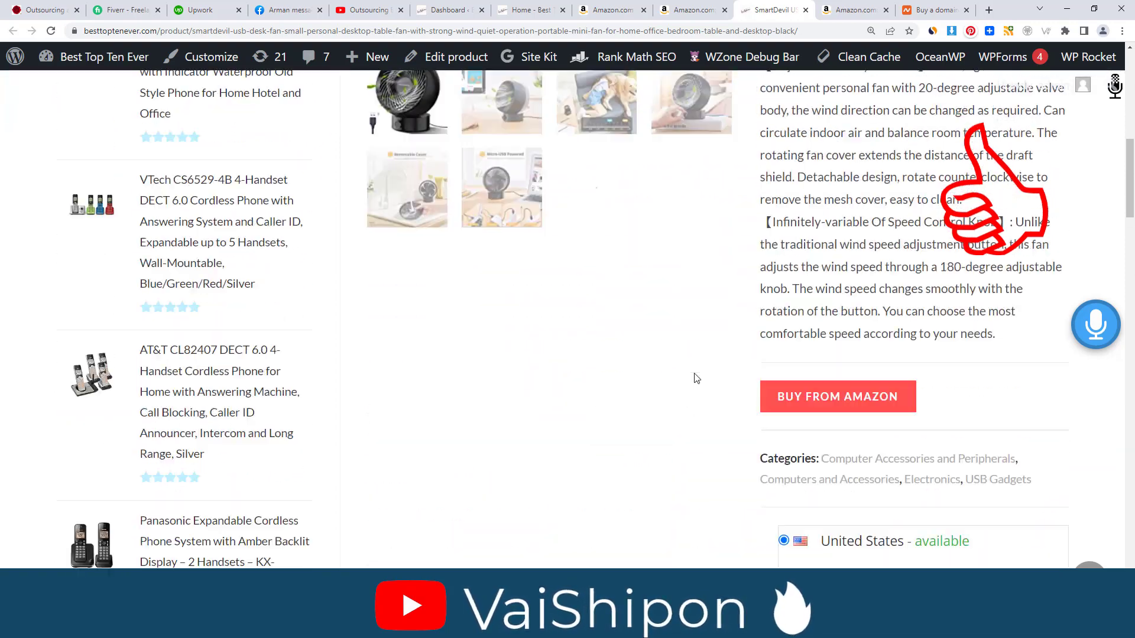
scroll(696, 378, "up", 10)
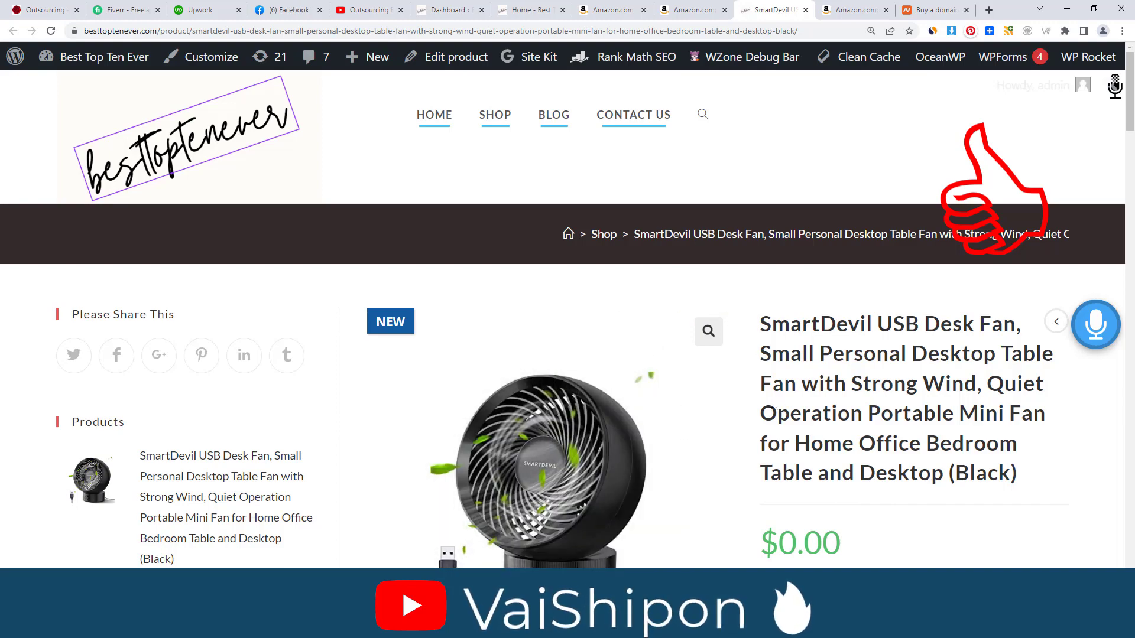
scroll(768, 412, "down", 5)
scroll(746, 382, "up", 4)
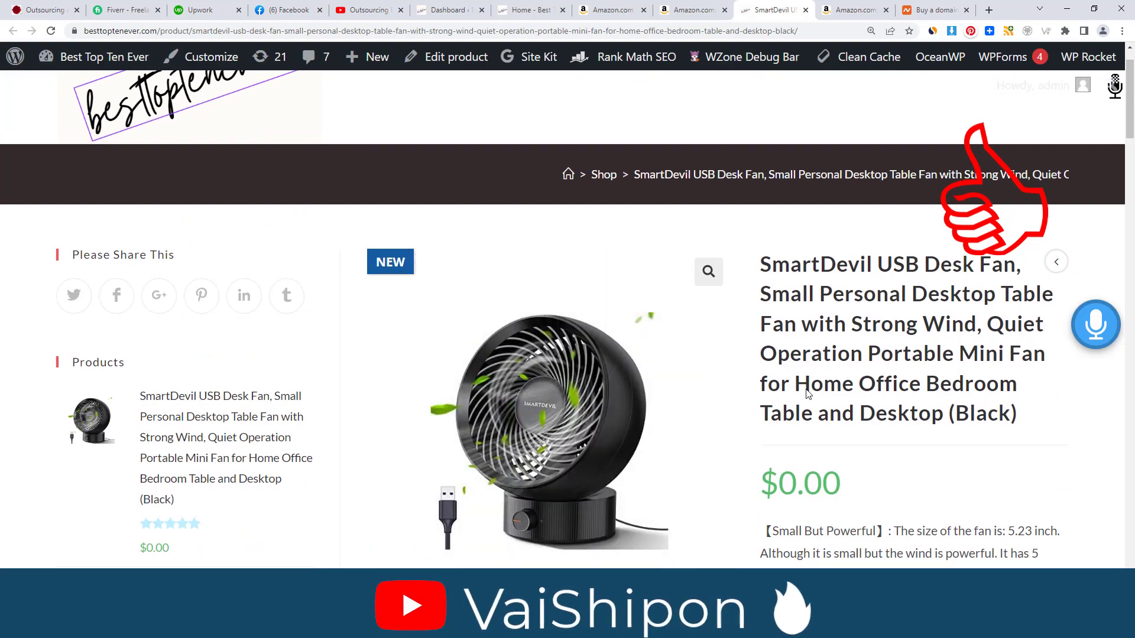
scroll(718, 389, "down", 10)
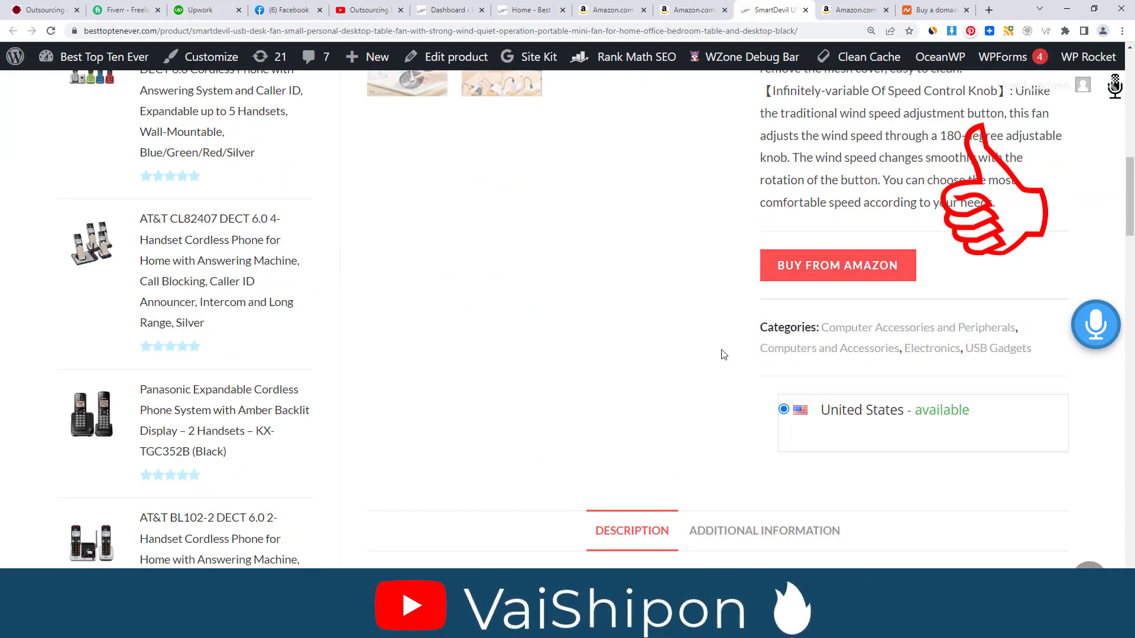
scroll(723, 354, "up", 10)
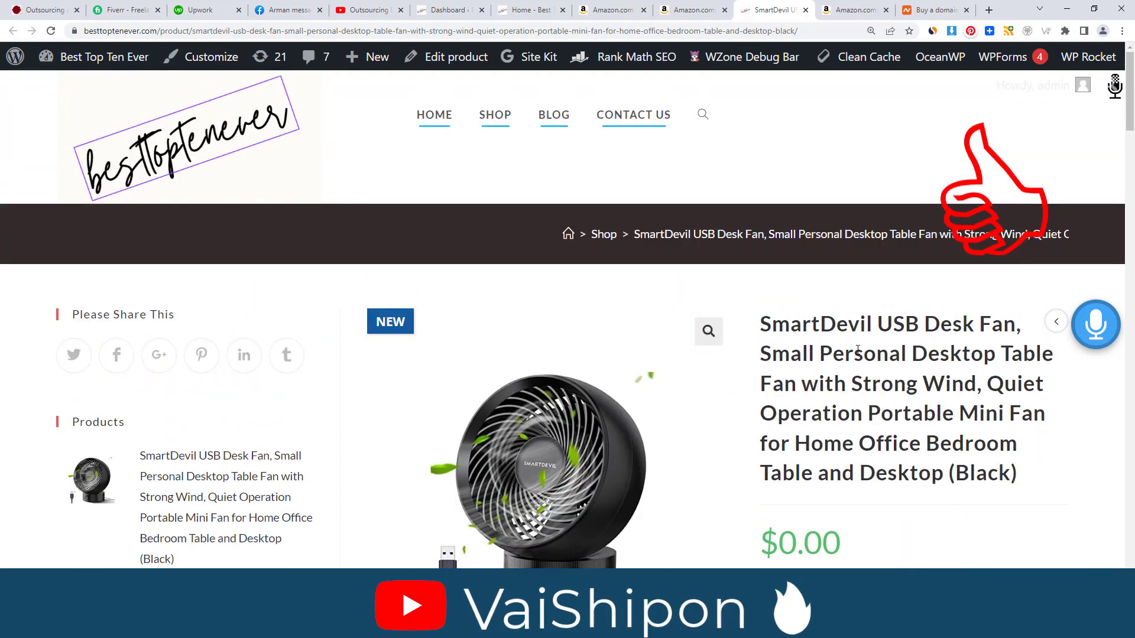
Step: Import the one-touch electric can opener into Best Top Ten Ever with WZone and close its Amazon page
key("ctrl+w")
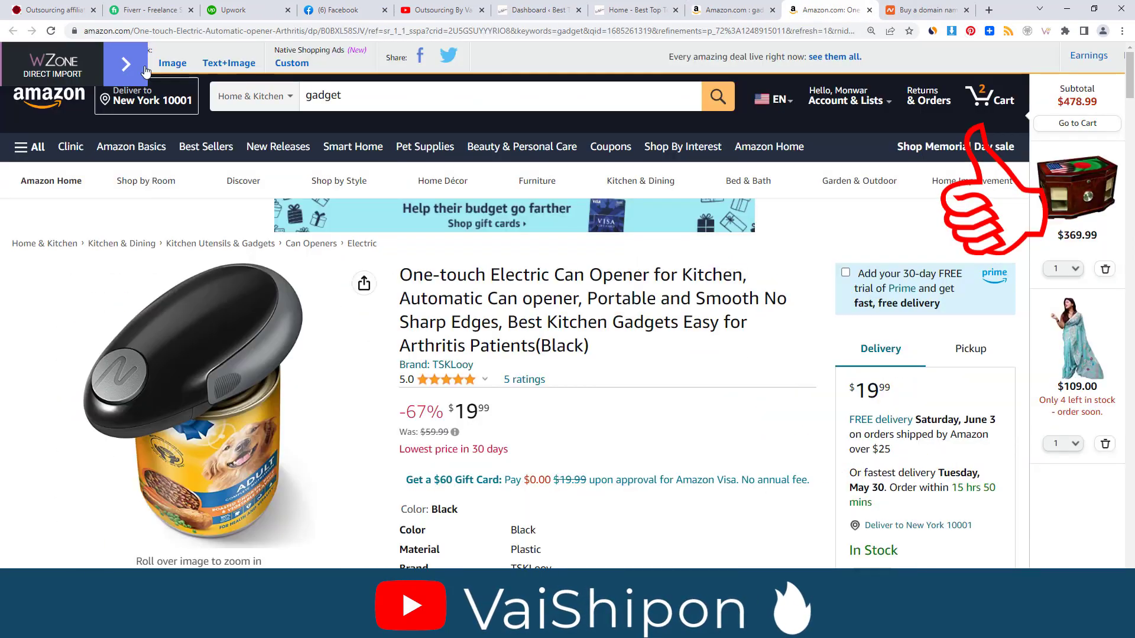
left_click(365, 71)
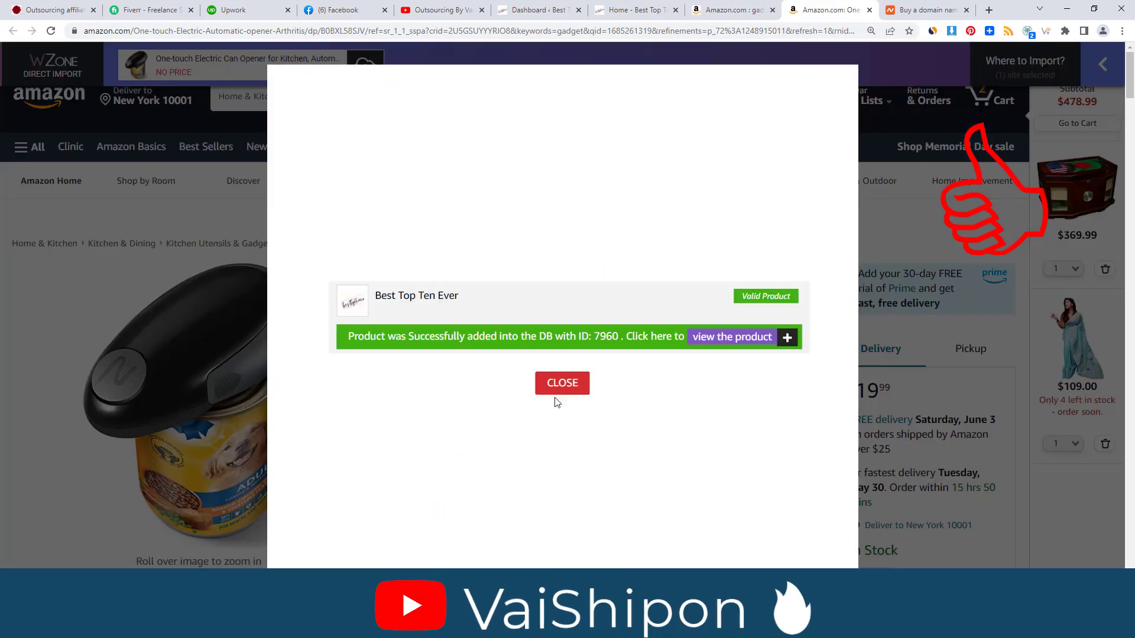
key("ctrl+w")
Step: Reload the besttoptenever.com home page and look over the newly imported can opener and desk fan
left_click(633, 9)
left_click(246, 32)
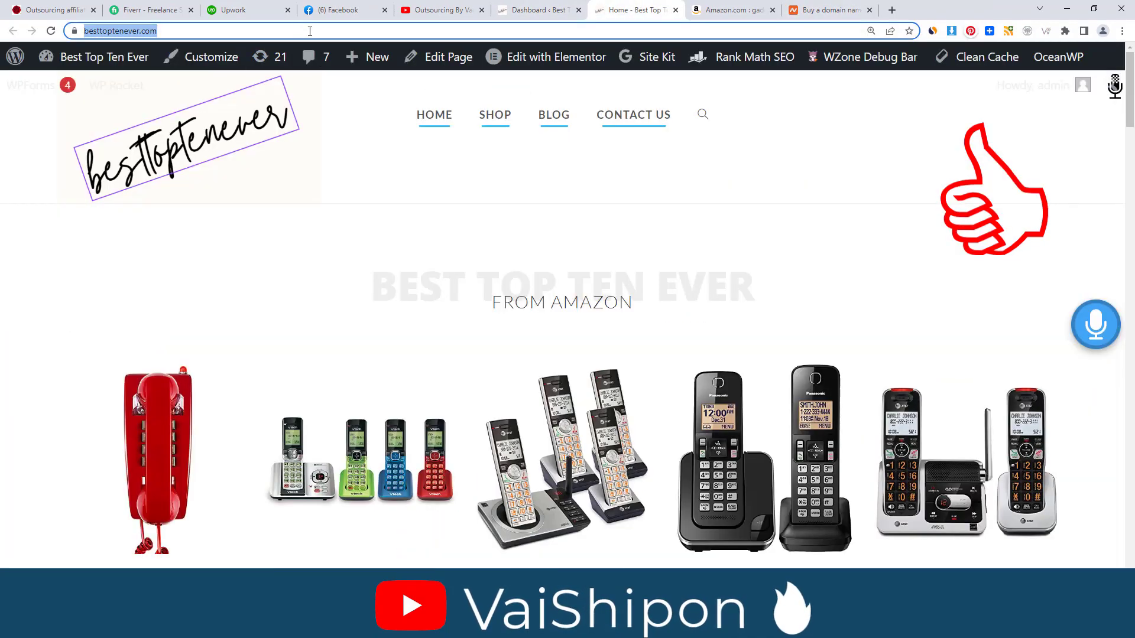
key("Return")
scroll(335, 269, "down", 6)
scroll(336, 269, "up", 4)
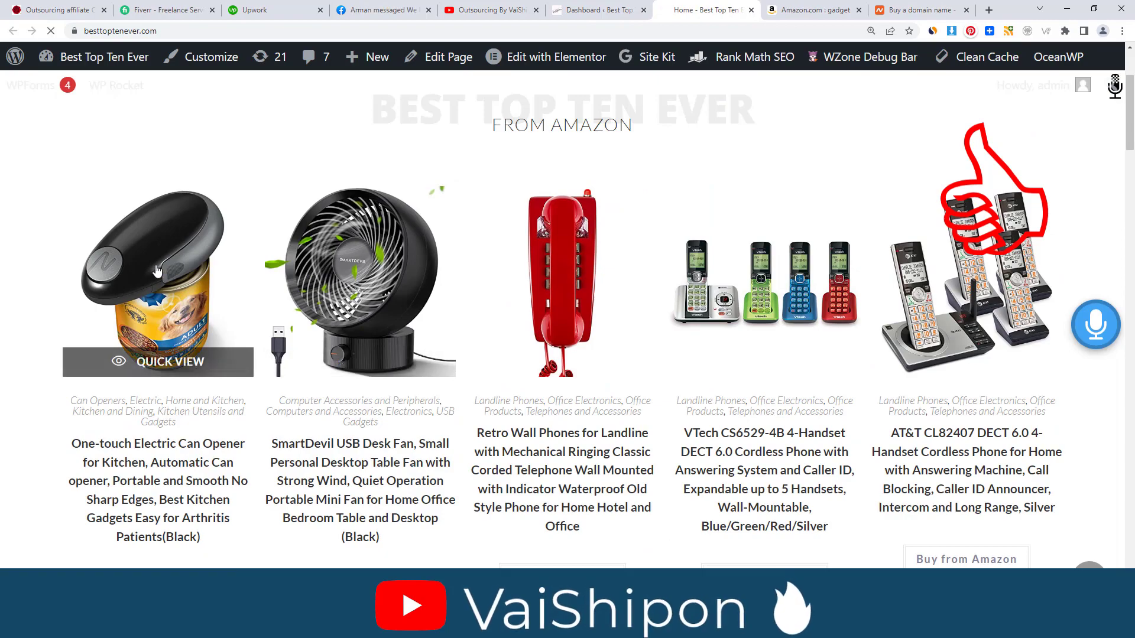
Step: Examine the imported can opener's product page, including its description, share links and related products, and return to the home page
scroll(768, 320, "down", 10)
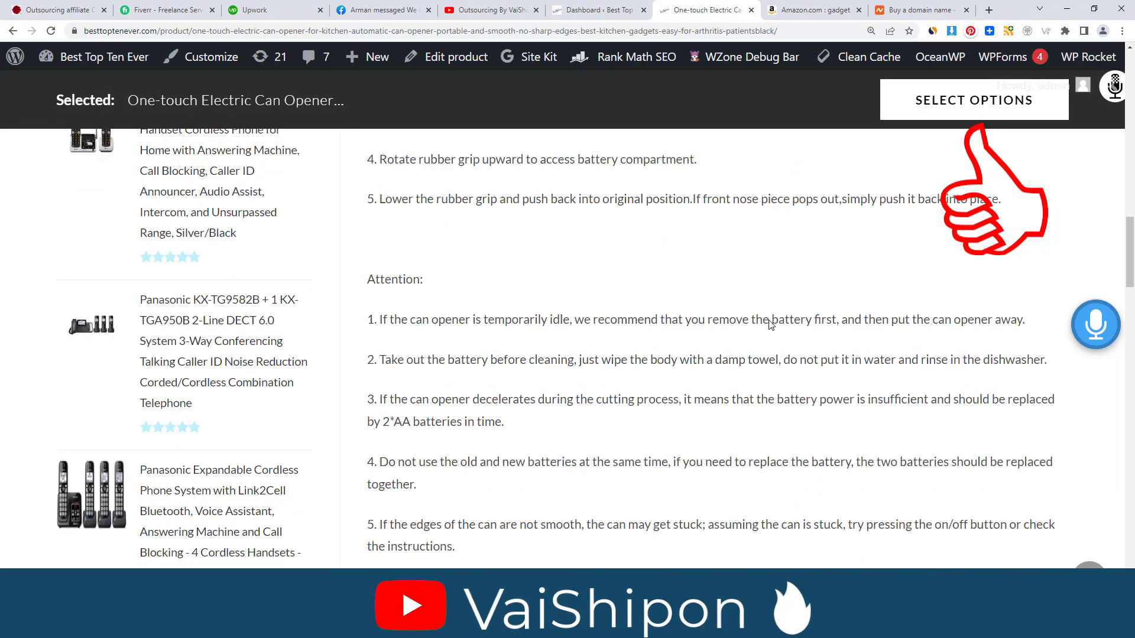
scroll(770, 320, "down", 15)
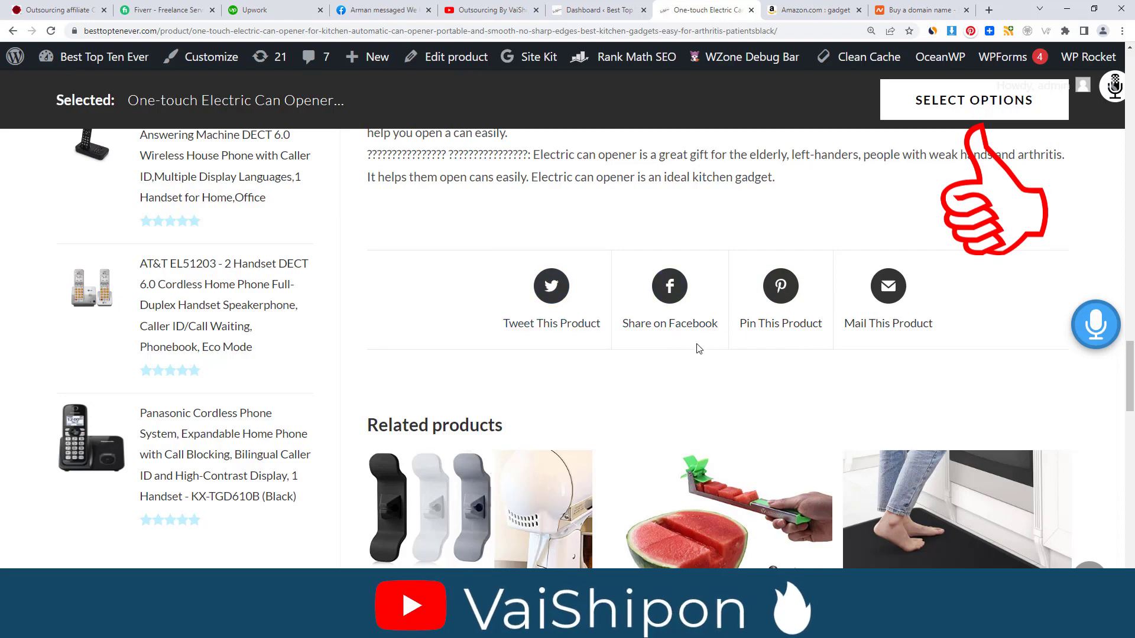
scroll(698, 349, "up", 4)
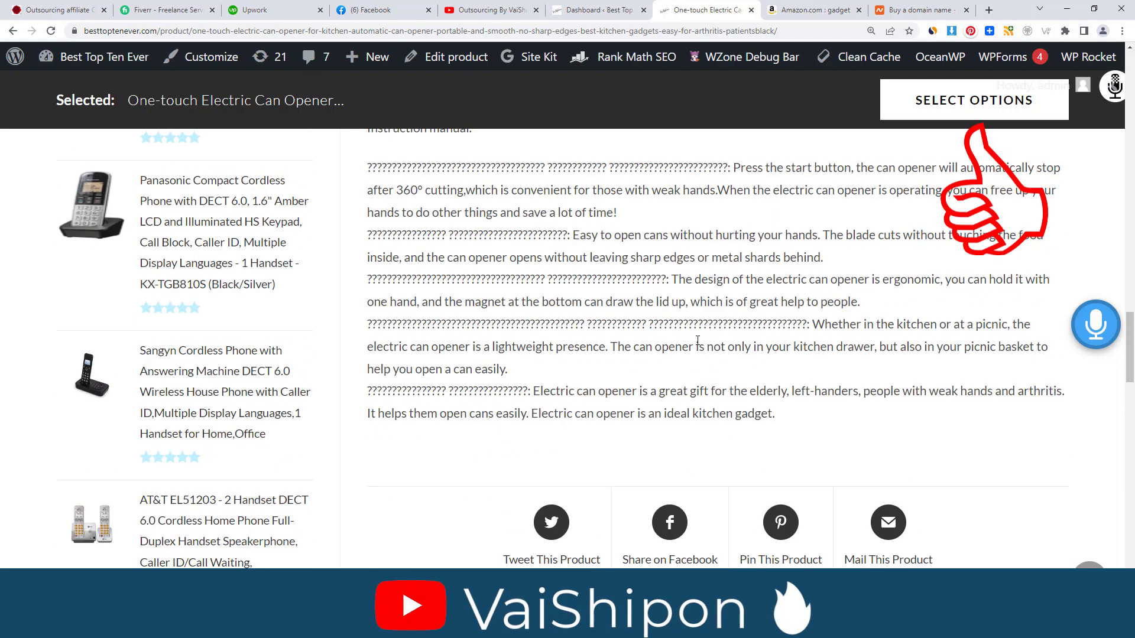
scroll(698, 341, "down", 5)
key("alt+Left")
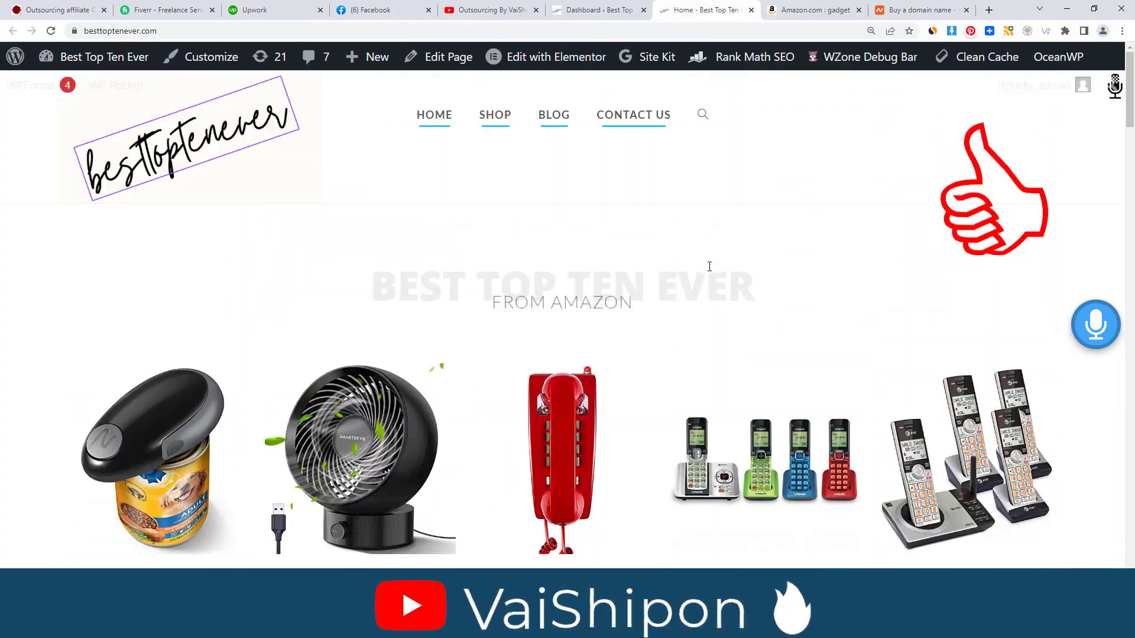
Step: Look through the besttoptenever.com home page's product grid and the footer with contact info, recent posts and share links
scroll(709, 282, "down", 20)
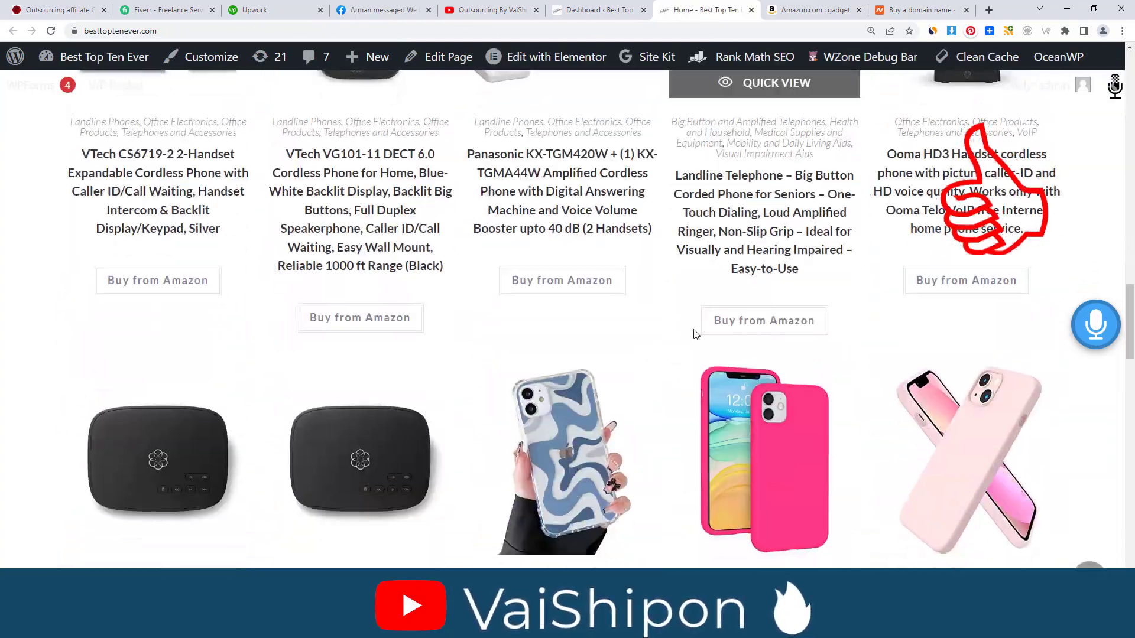
scroll(695, 333, "down", 6)
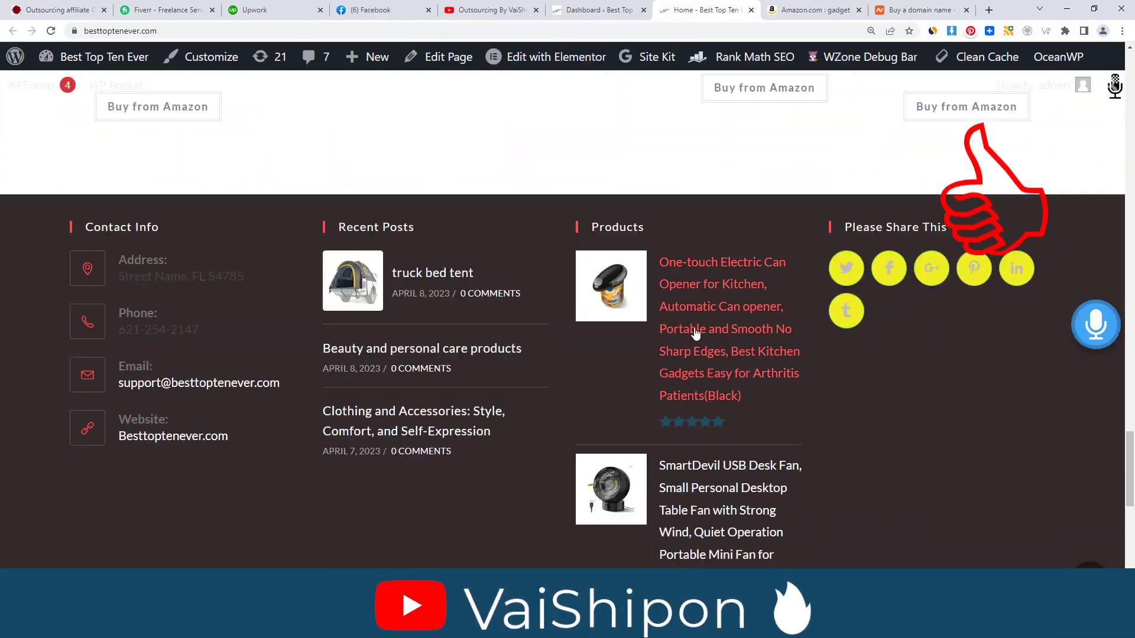
scroll(696, 333, "up", 15)
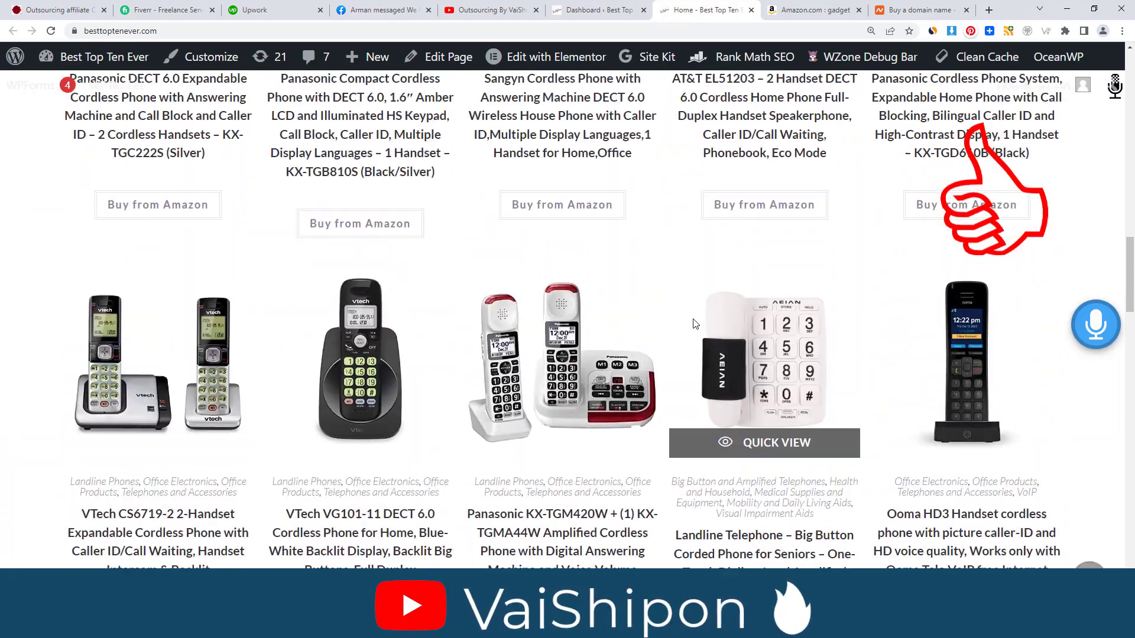
scroll(692, 320, "up", 10)
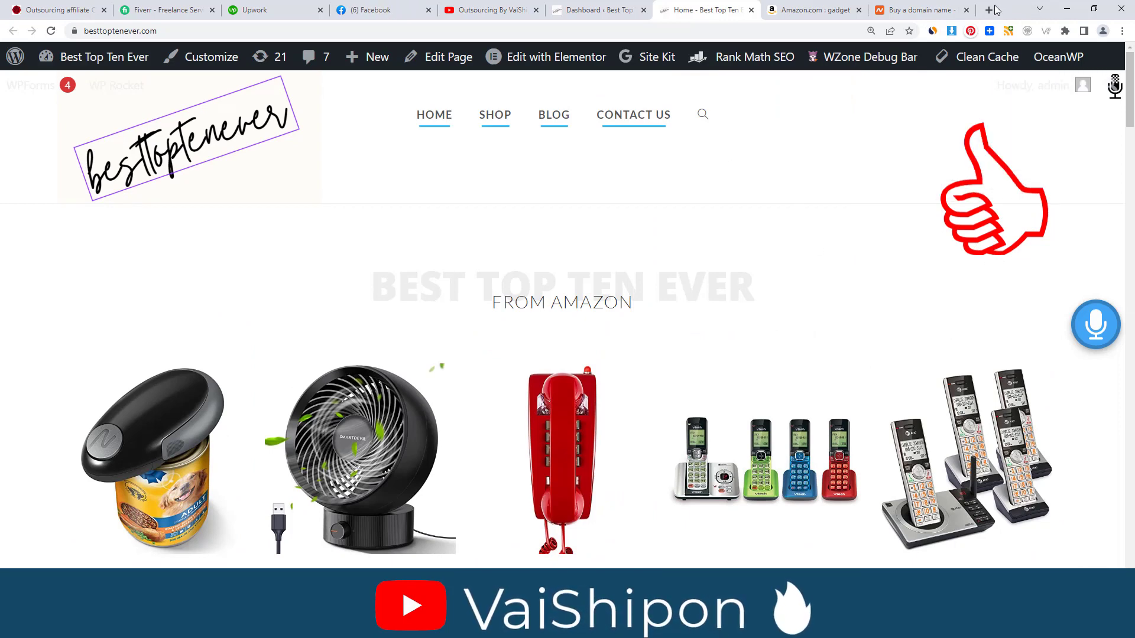
Step: Search Google for "domain selling sites" in a new tab and examine the listed domain marketplaces
key("ctrl+t")
type("domain selling sites")
key("Return")
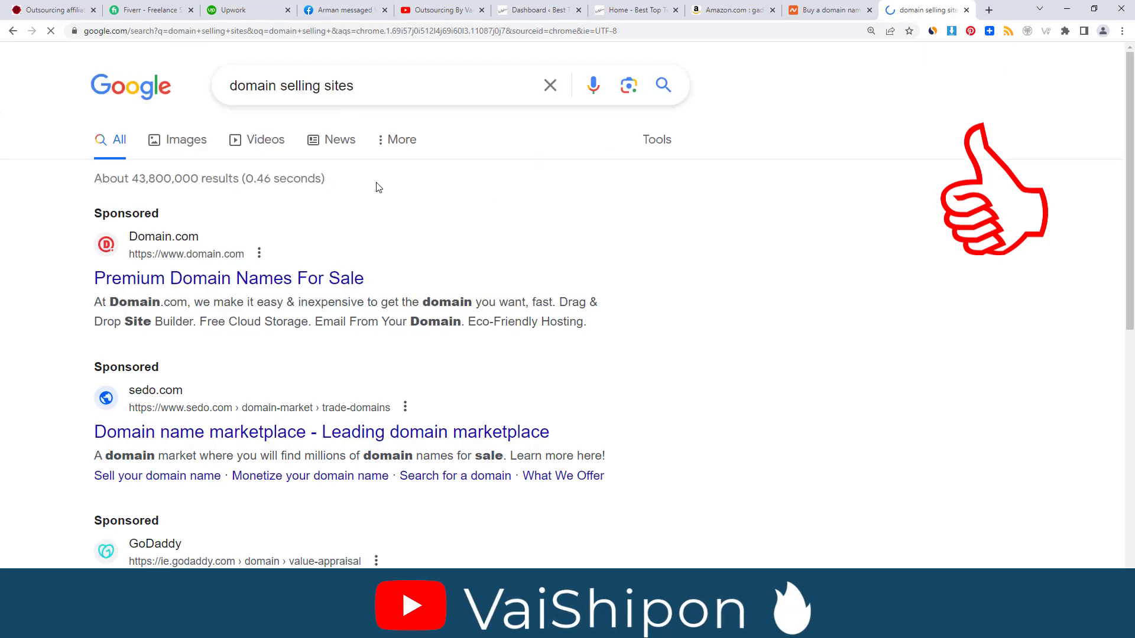
scroll(364, 155, "down", 15)
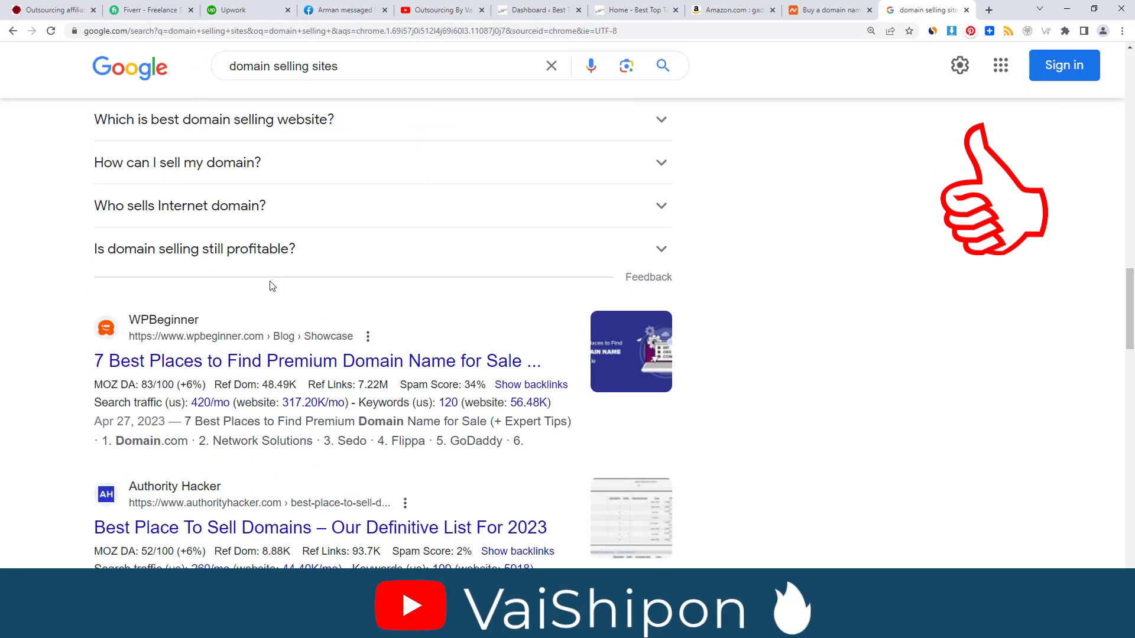
scroll(272, 286, "down", 6)
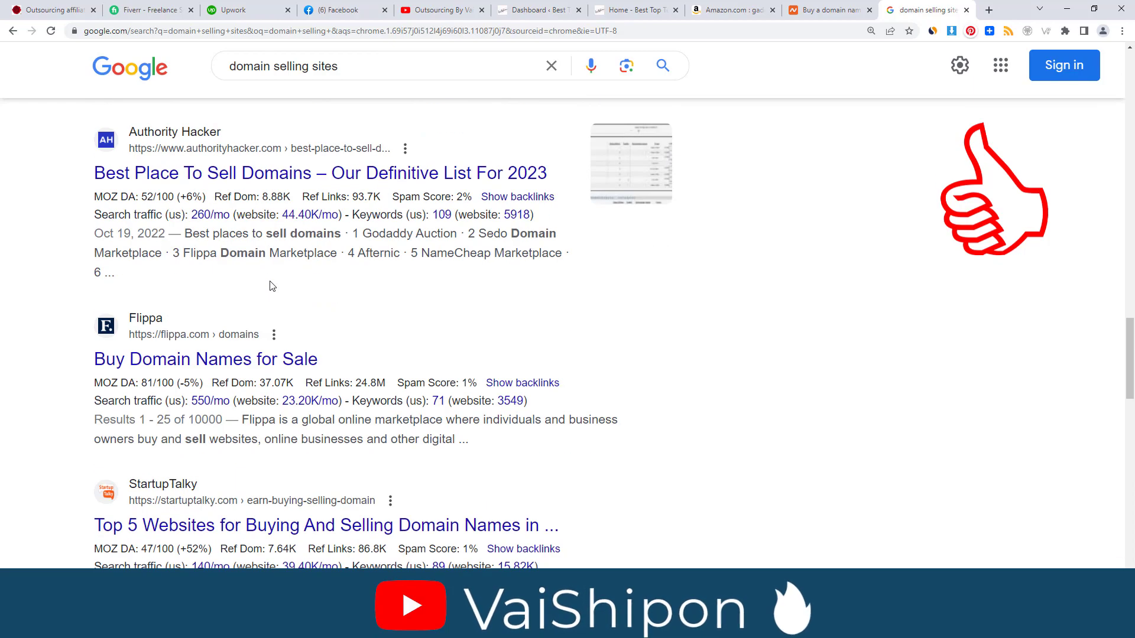
scroll(260, 352, "up", 10)
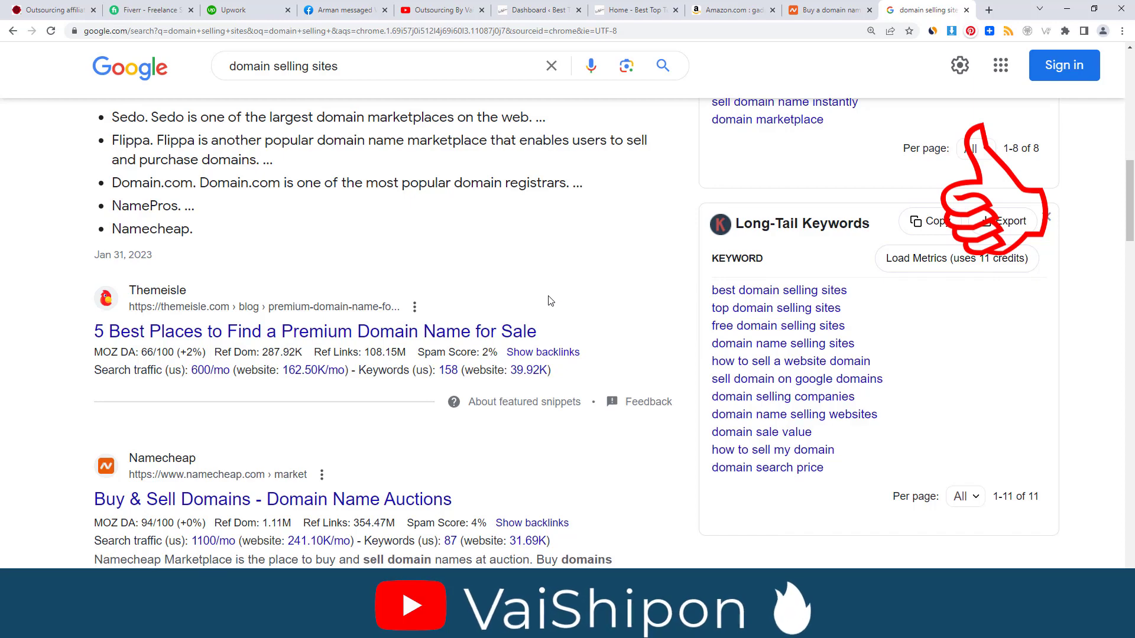
scroll(486, 310, "down", 10)
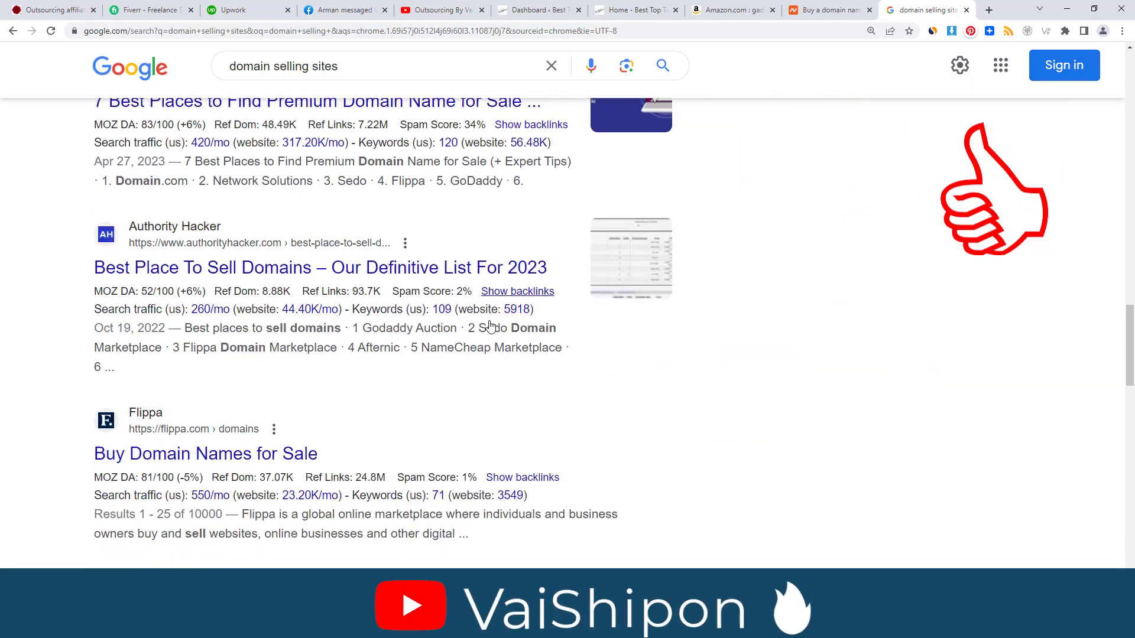
scroll(489, 325, "up", 2)
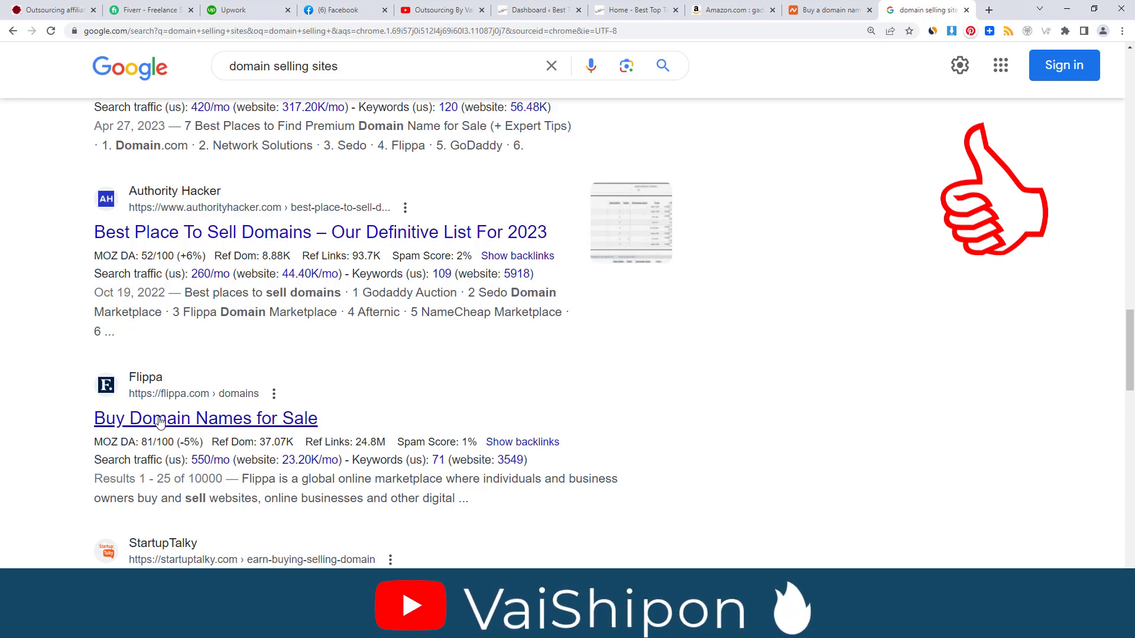
scroll(352, 393, "down", 1)
scroll(351, 395, "up", 1)
scroll(366, 395, "down", 4)
scroll(405, 365, "up", 15)
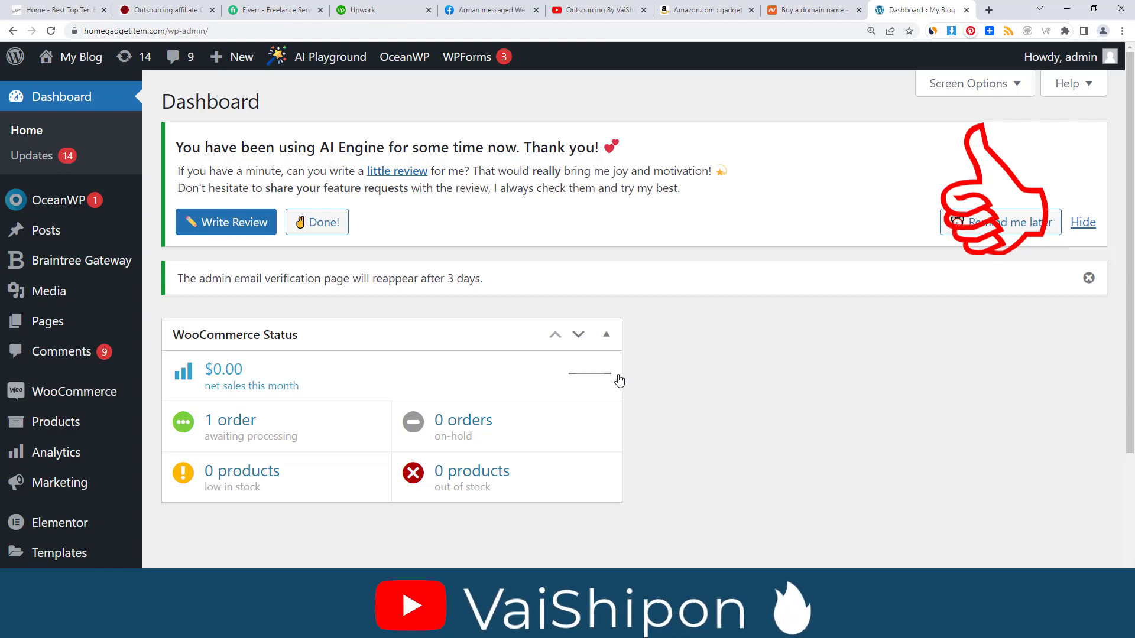
Step: Look over the besttoptenever.com home page once more and return to the homegadgetitem.com WordPress dashboard
key("ctrl+Tab")
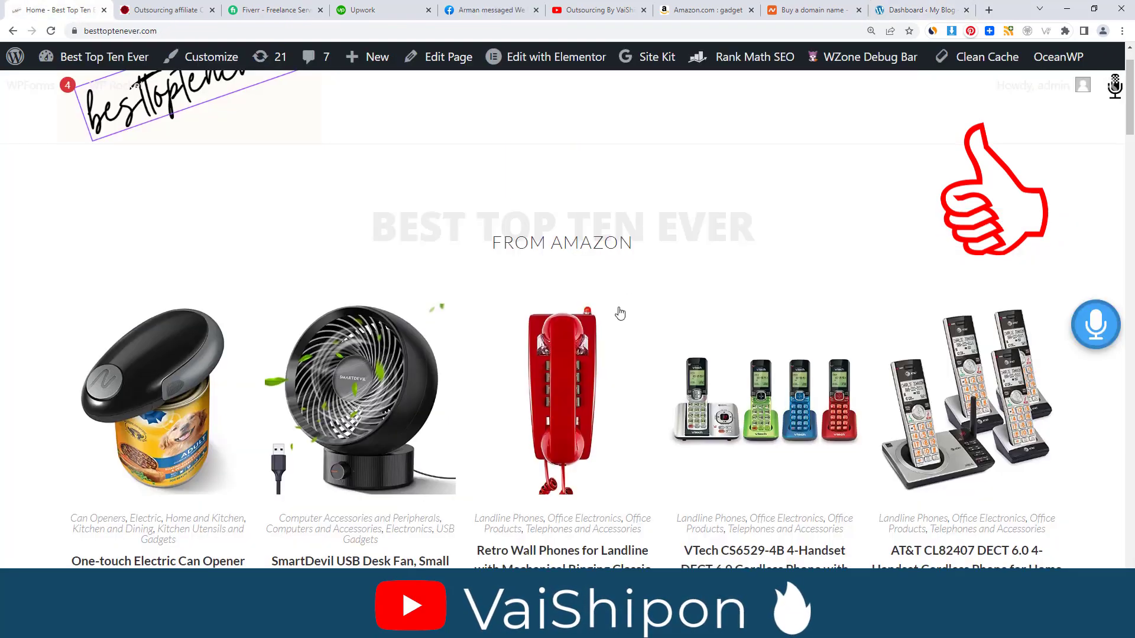
scroll(610, 318, "down", 10)
scroll(611, 317, "up", 10)
key("ctrl+shift+Tab")
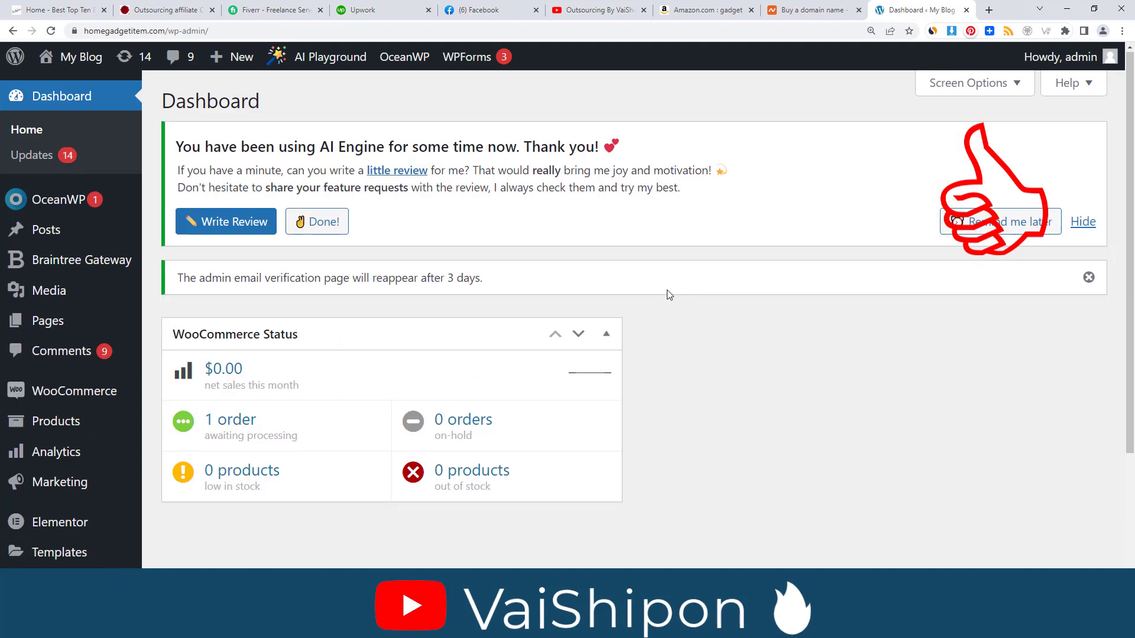
scroll(668, 294, "down", 3)
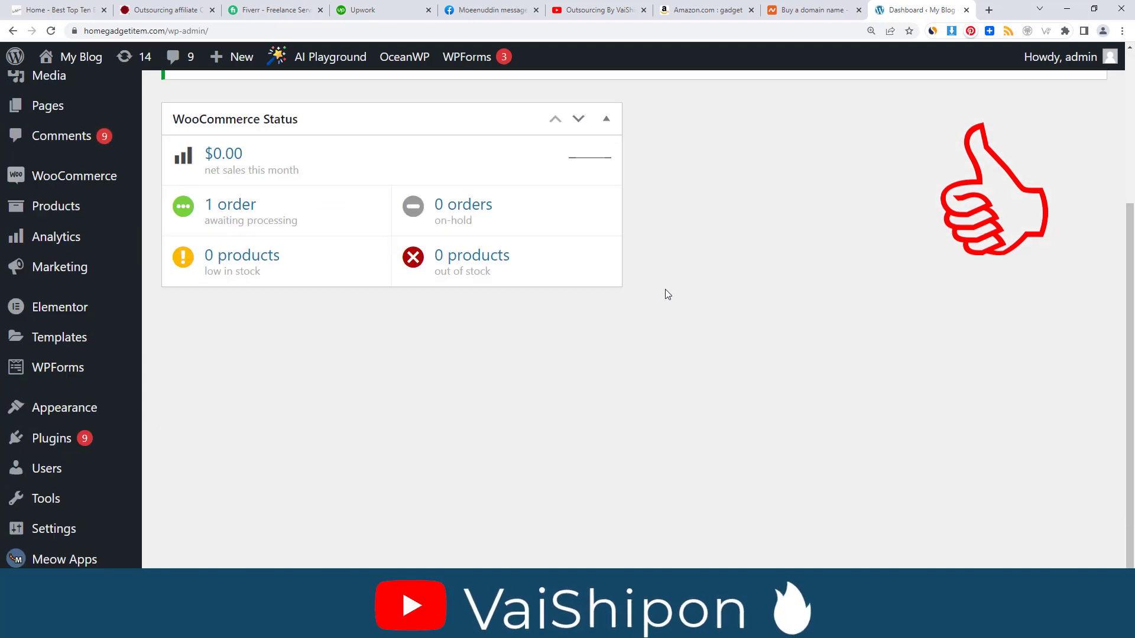
scroll(615, 314, "up", 3)
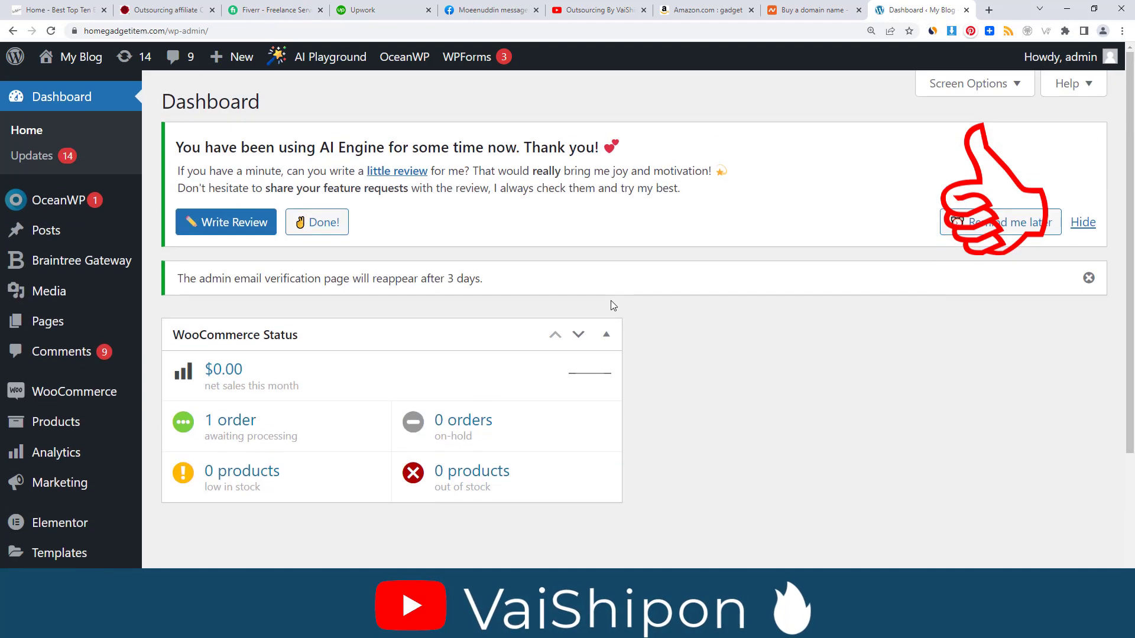
scroll(613, 304, "down", 3)
scroll(613, 307, "up", 3)
Step: Upload domain-for-sale-pro.zip as a new plugin on homegadgetitem.com and install it
scroll(89, 344, "down", 5)
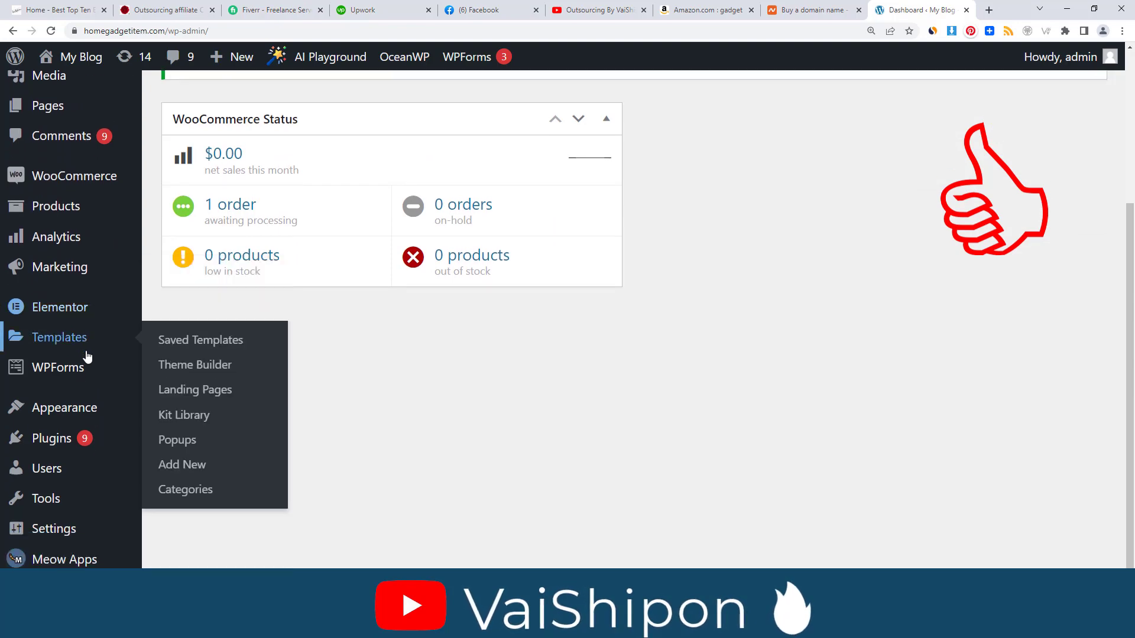
left_click(20, 436)
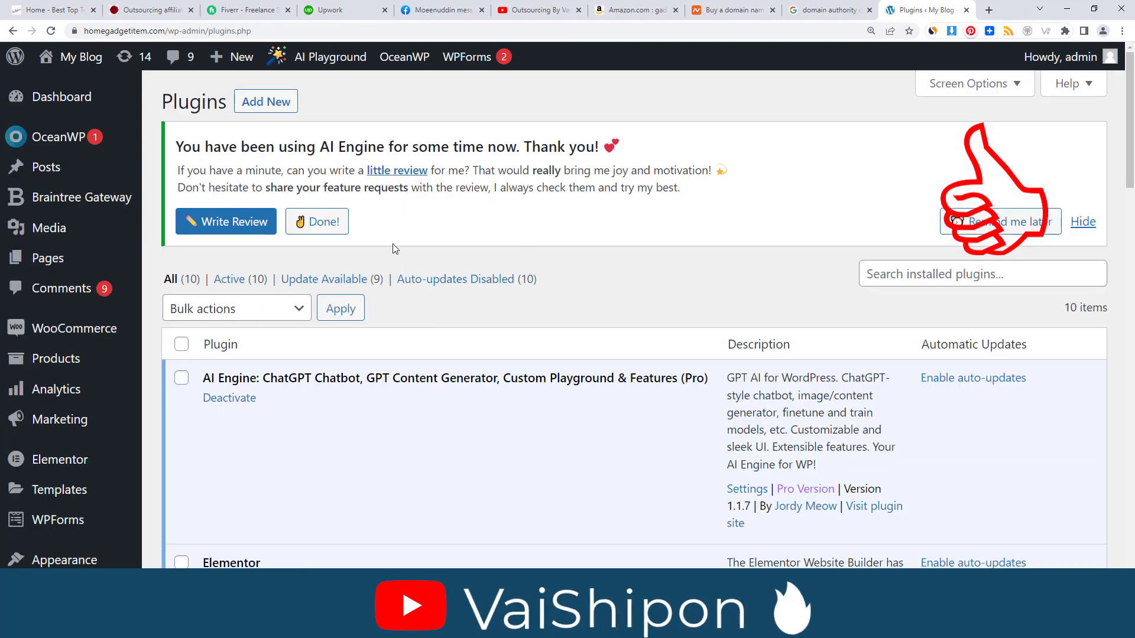
left_click(260, 102)
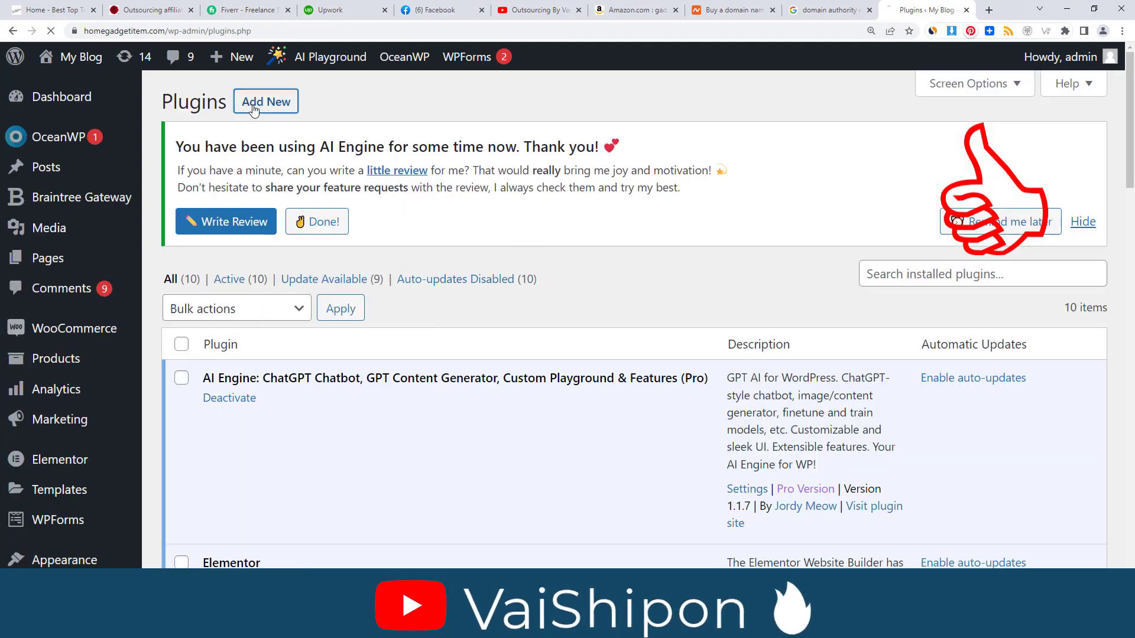
left_click(321, 101)
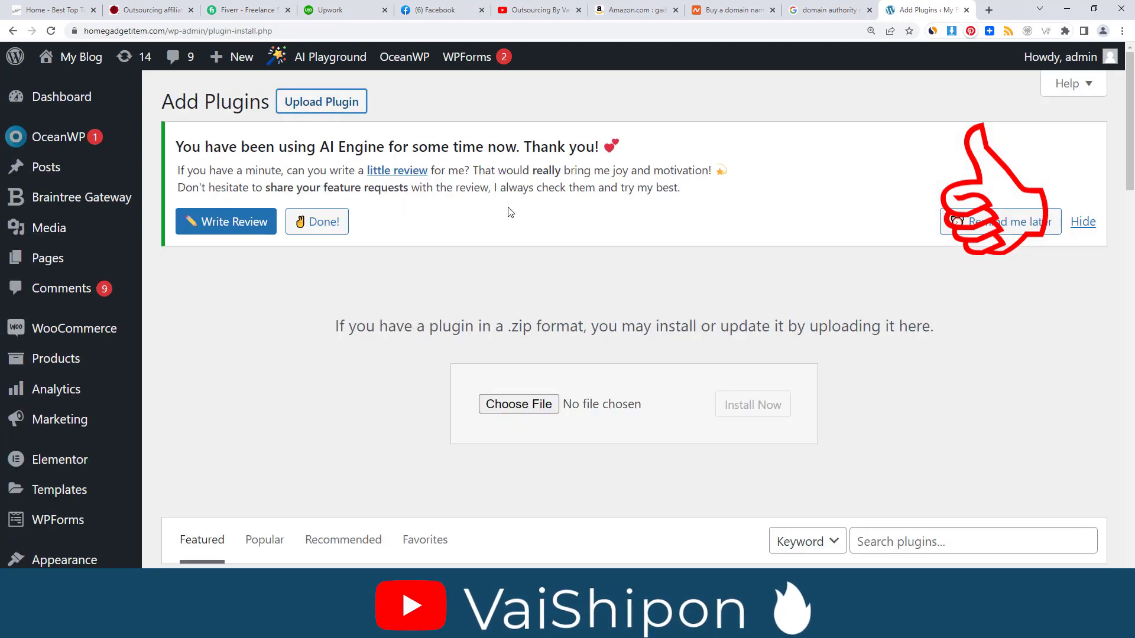
left_click(555, 405)
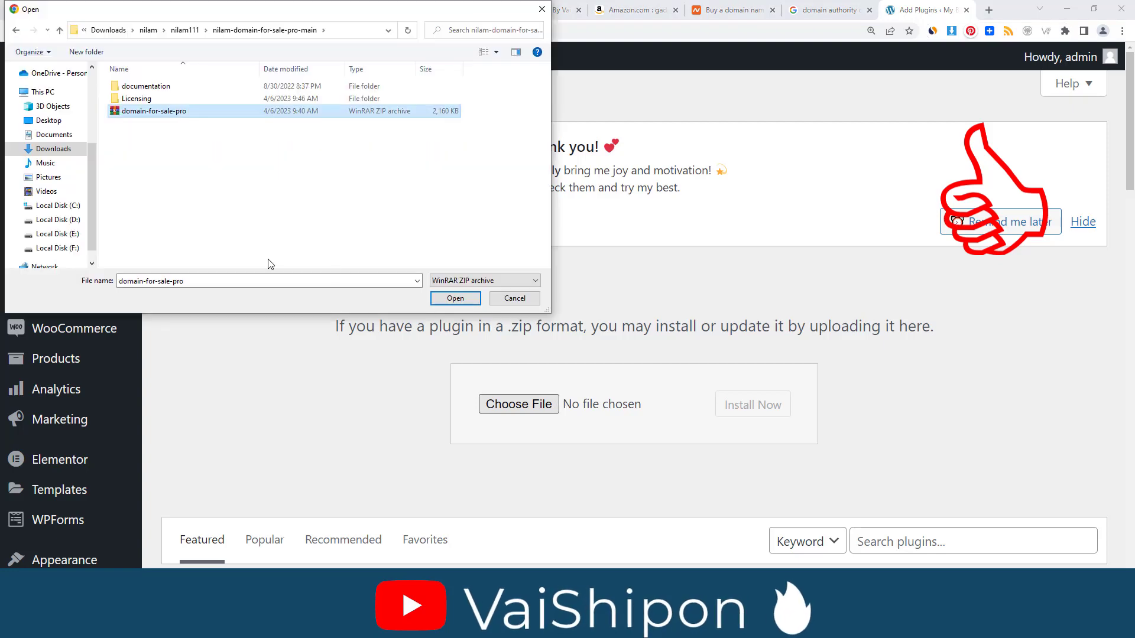
left_click(454, 299)
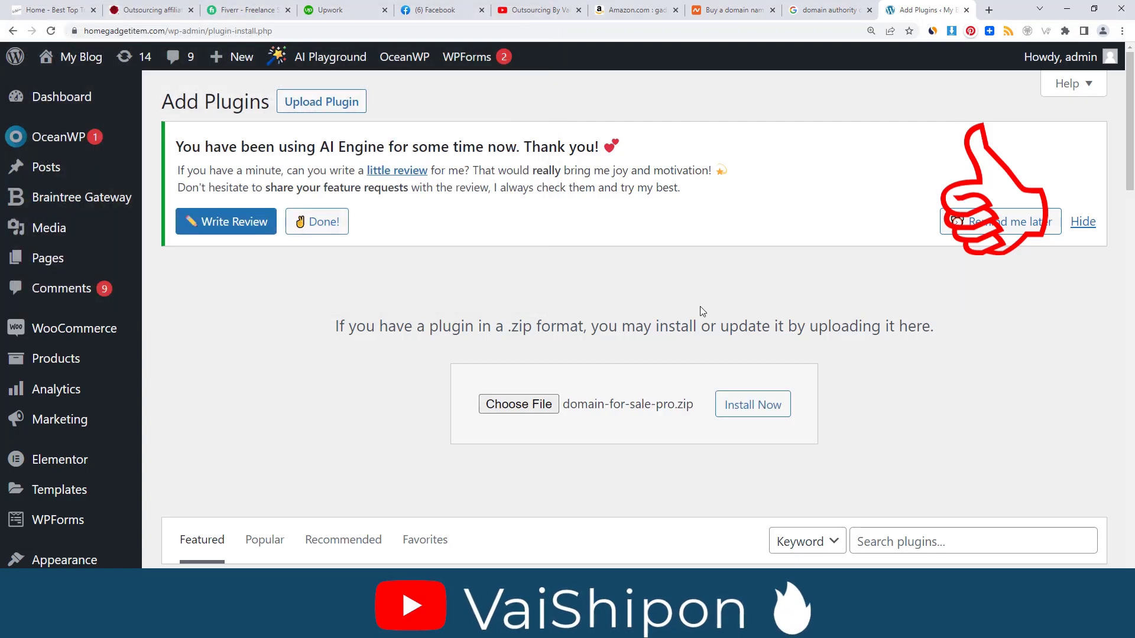
left_click(753, 405)
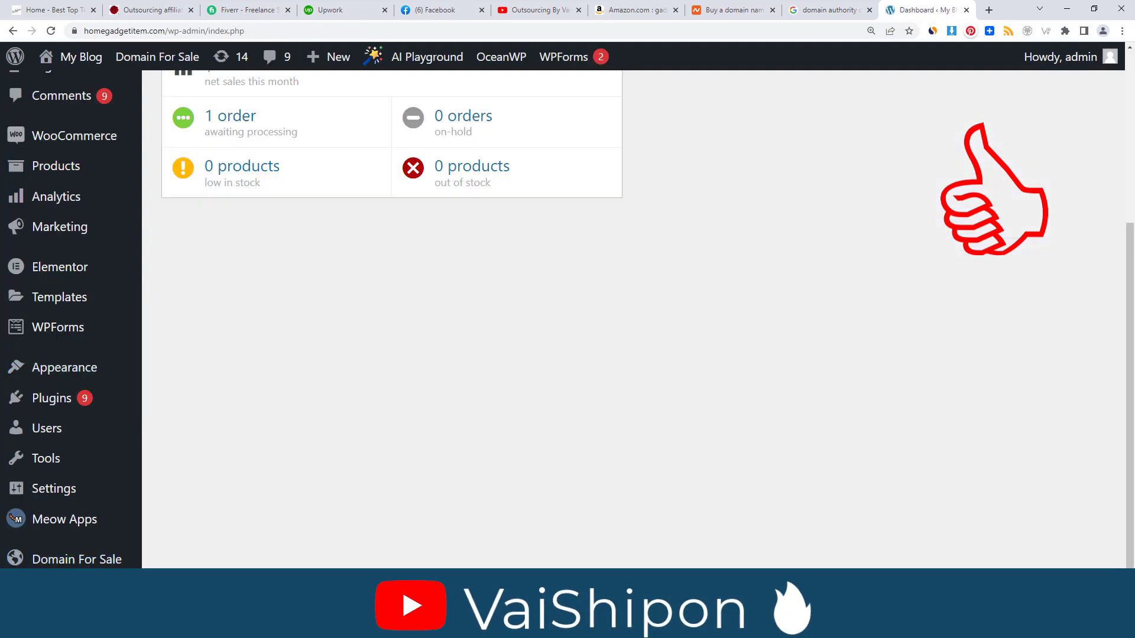
Step: Turn on domain for sale mode in the Domain For Sale plugin's main options and save the settings
mouse_move(87, 561)
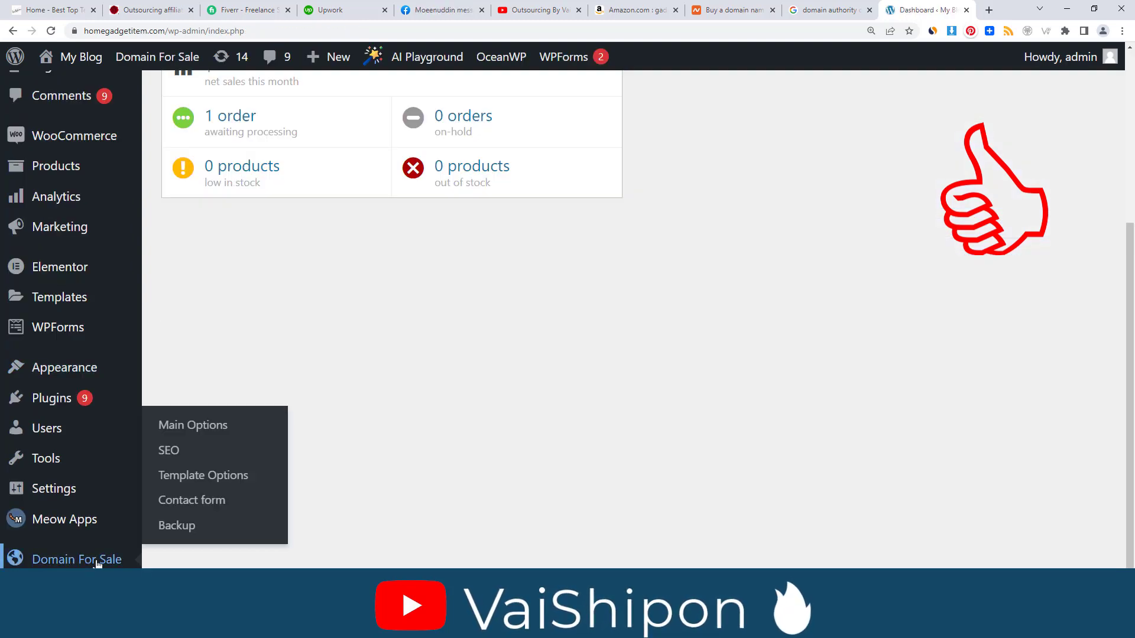
left_click(216, 426)
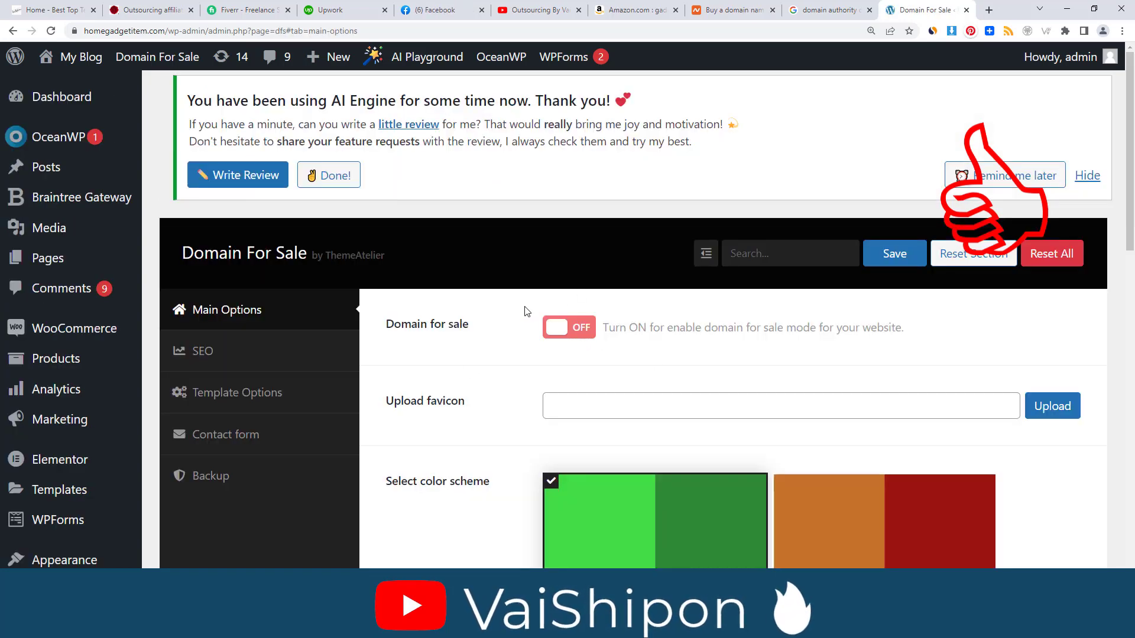
left_click(561, 331)
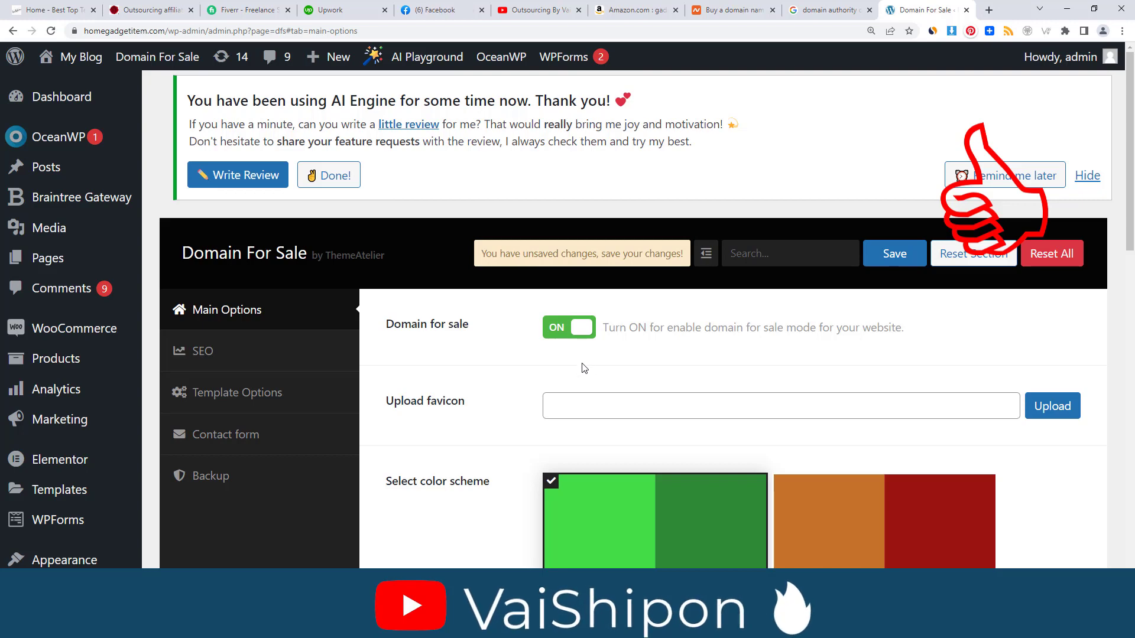
left_click(887, 257)
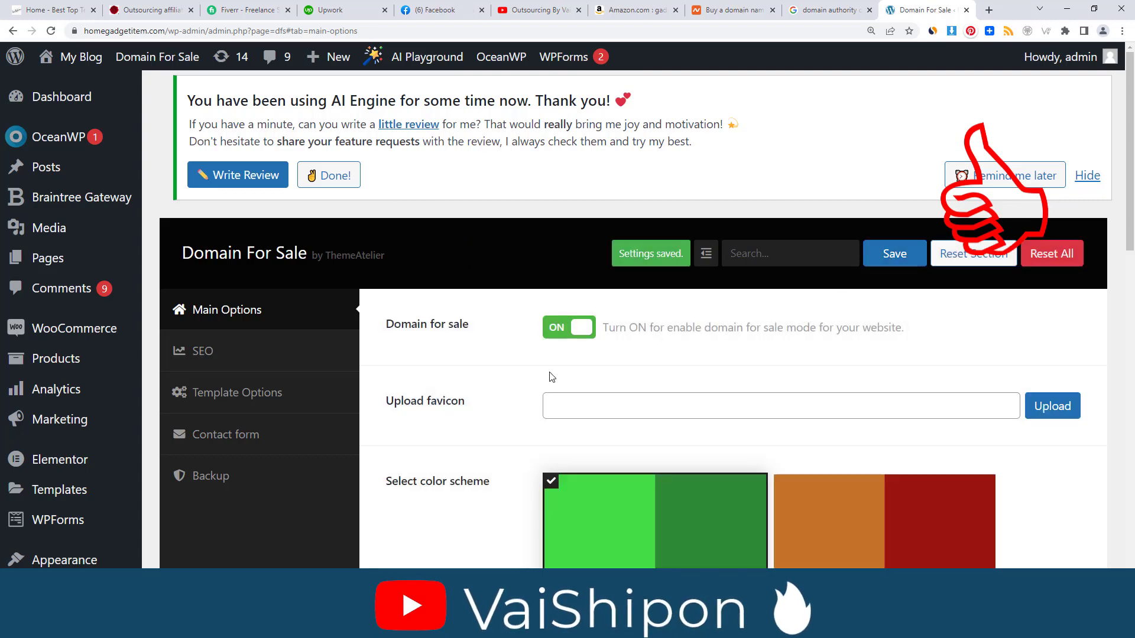
Step: Visit the homegadgetitem.com site in a new tab and examine its domain sale page with price, contact info and offer form
right_click(67, 84)
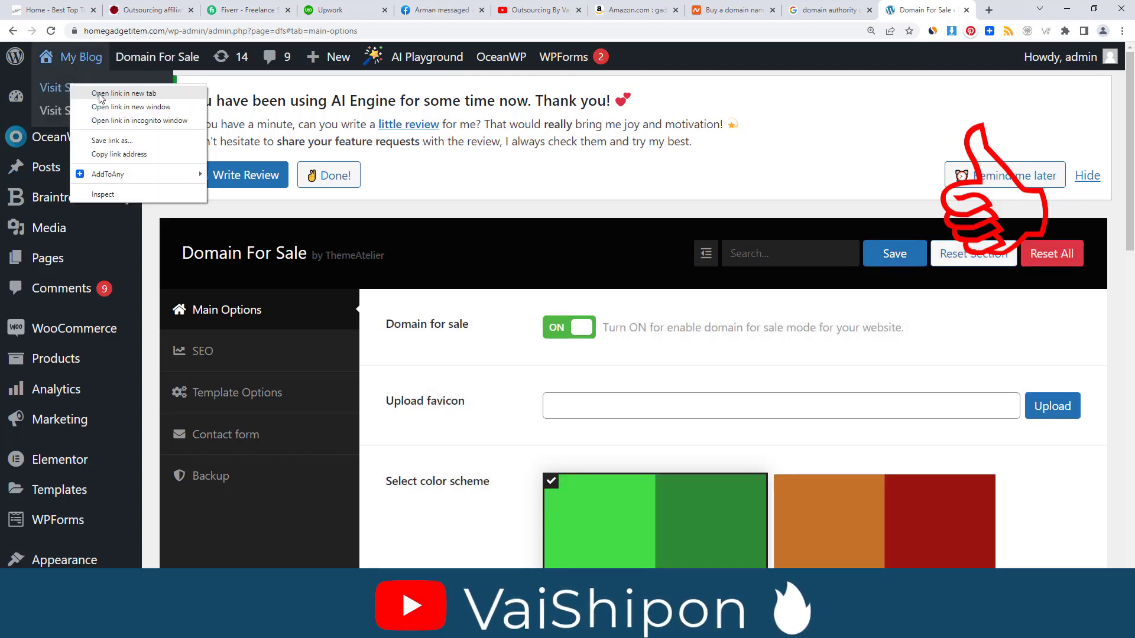
left_click(95, 91)
key("ctrl+Tab")
scroll(520, 237, "down", 1)
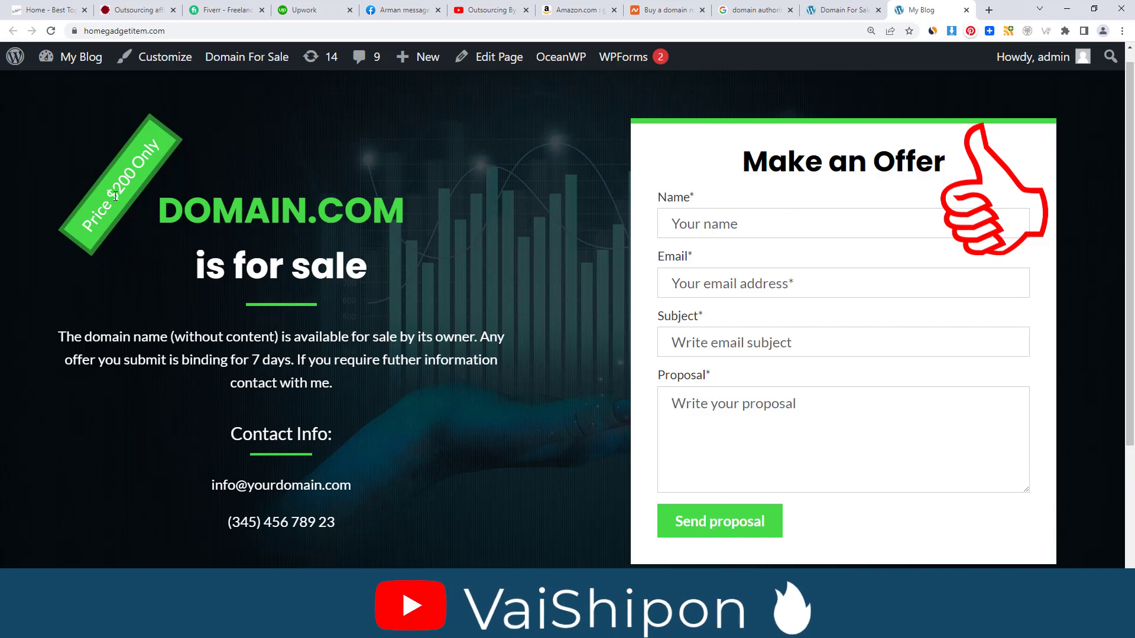
scroll(455, 292, "up", 1)
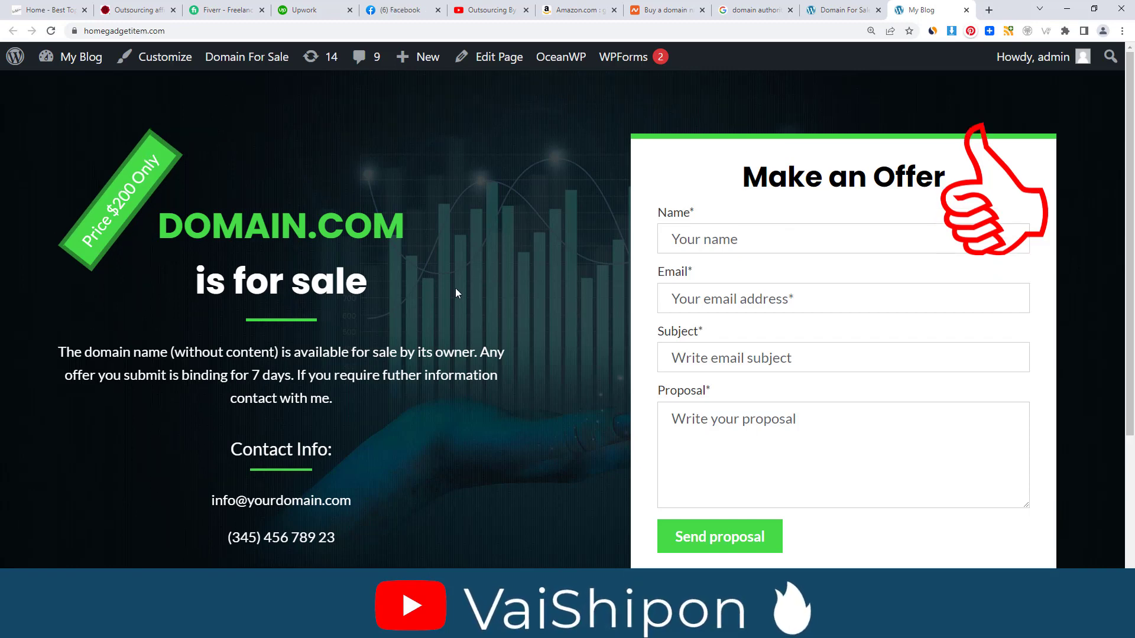
Step: Look over the homegadgetitem.com sale page again, from the price badge and contact info to the offer form and its address
scroll(455, 293, "down", 4)
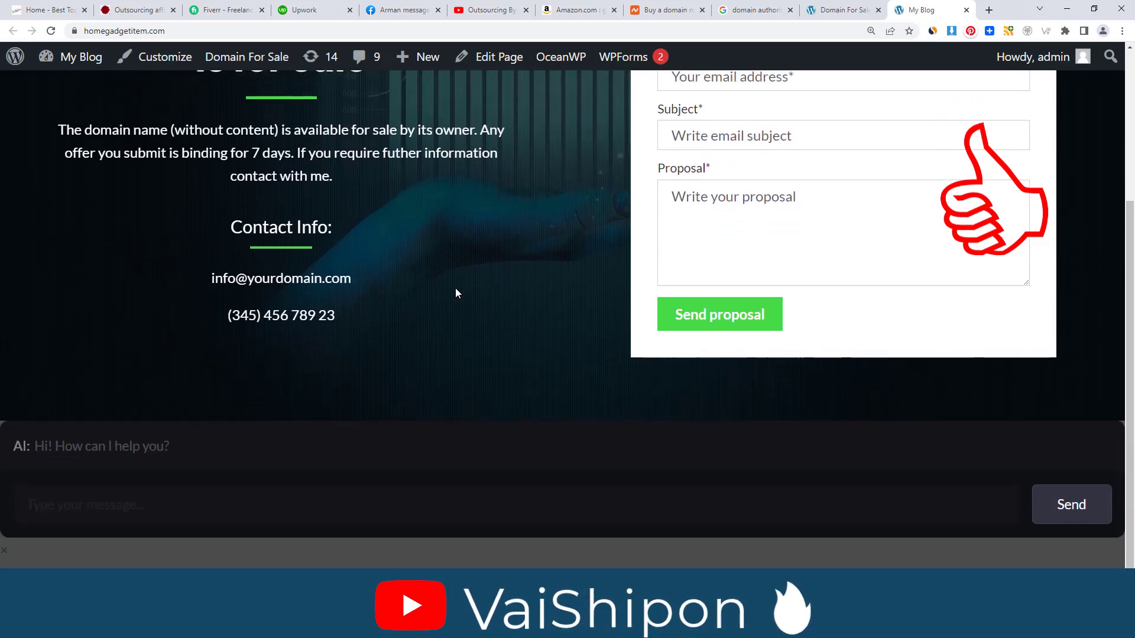
scroll(455, 293, "up", 4)
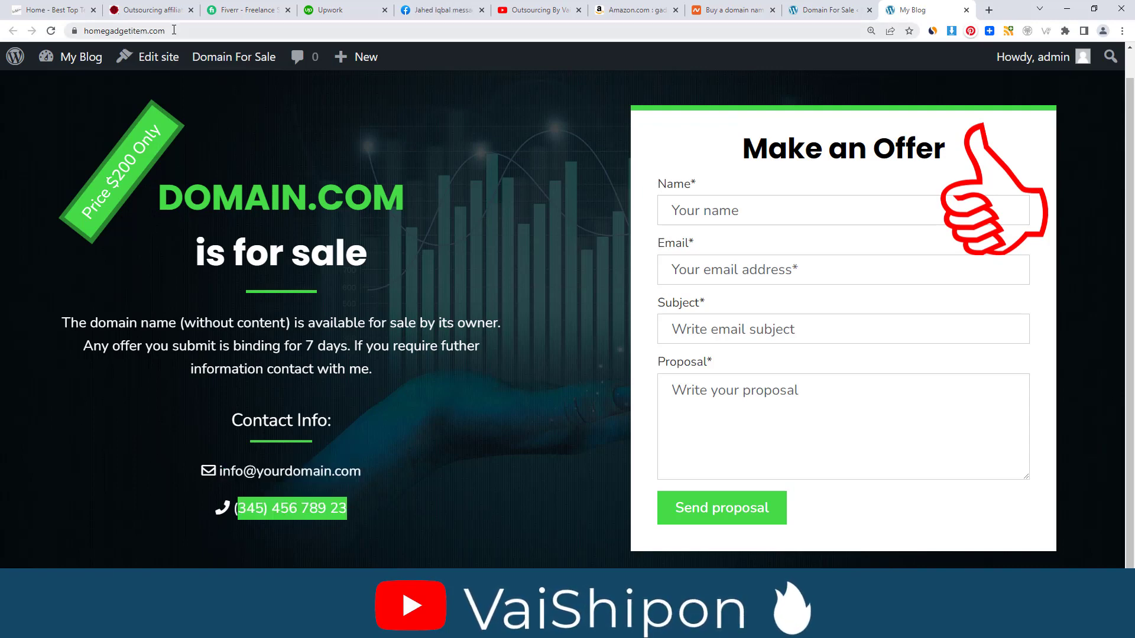
key("ctrl+l")
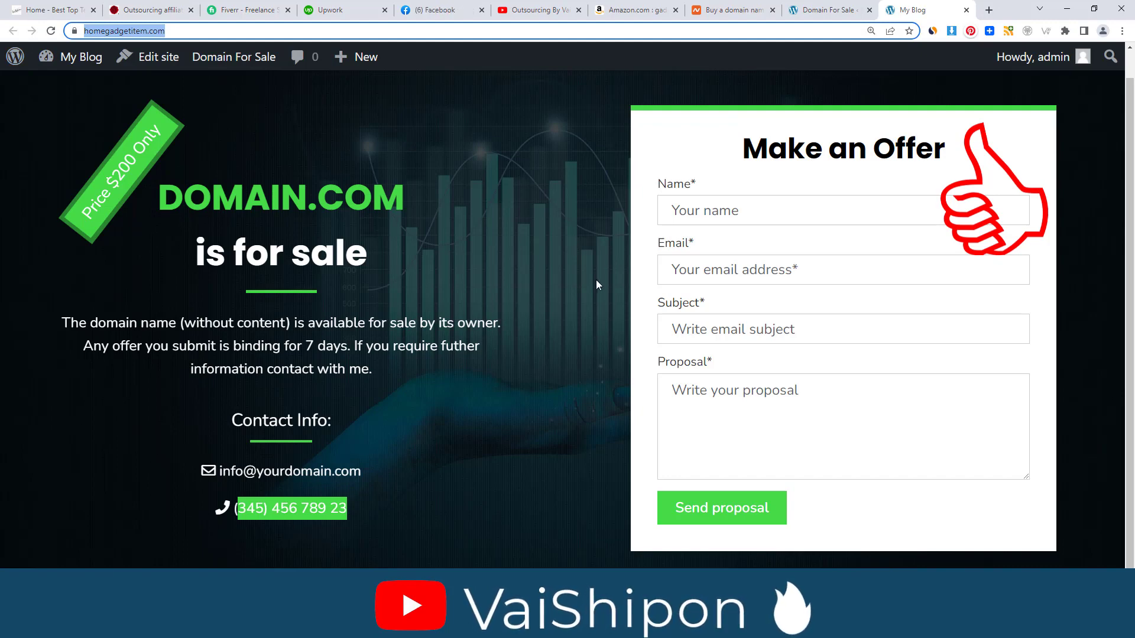
scroll(701, 292, "up", 1)
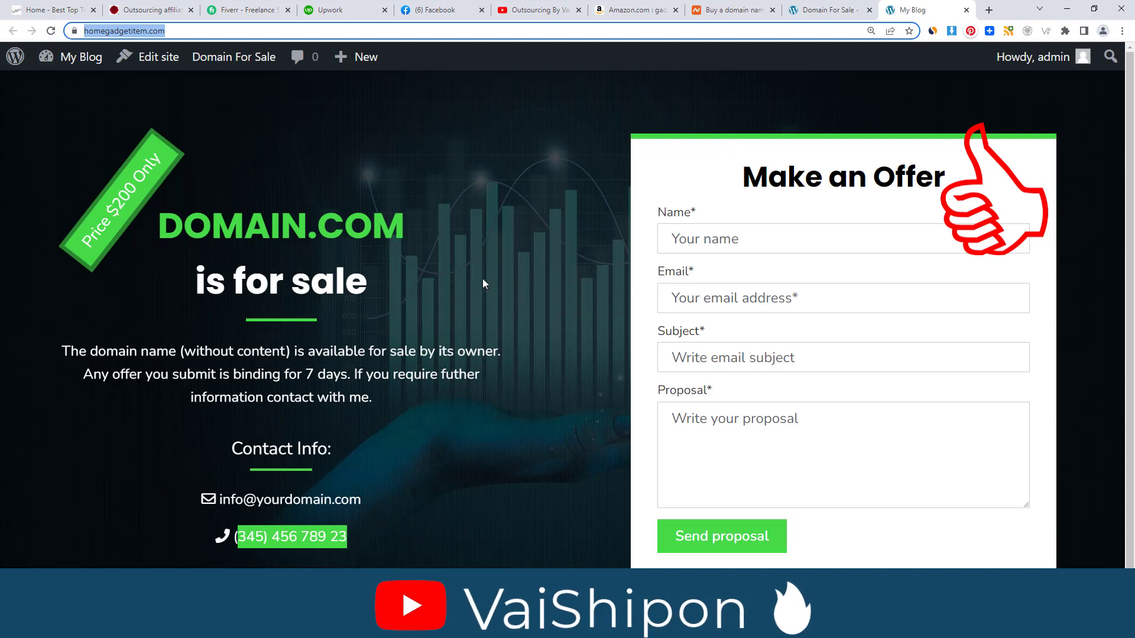
scroll(530, 282, "down", 1)
scroll(531, 284, "up", 1)
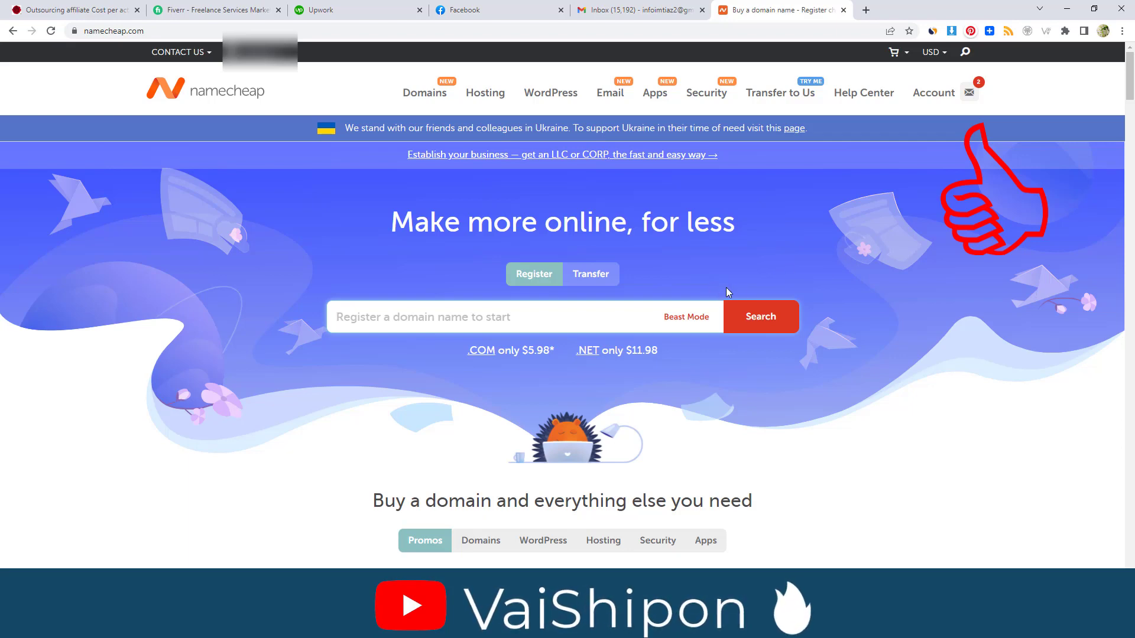
Step: In the Namecheap account dashboard, open the management page of kitchengardengadget.com and show its Sharing & Transfer options
mouse_move(928, 95)
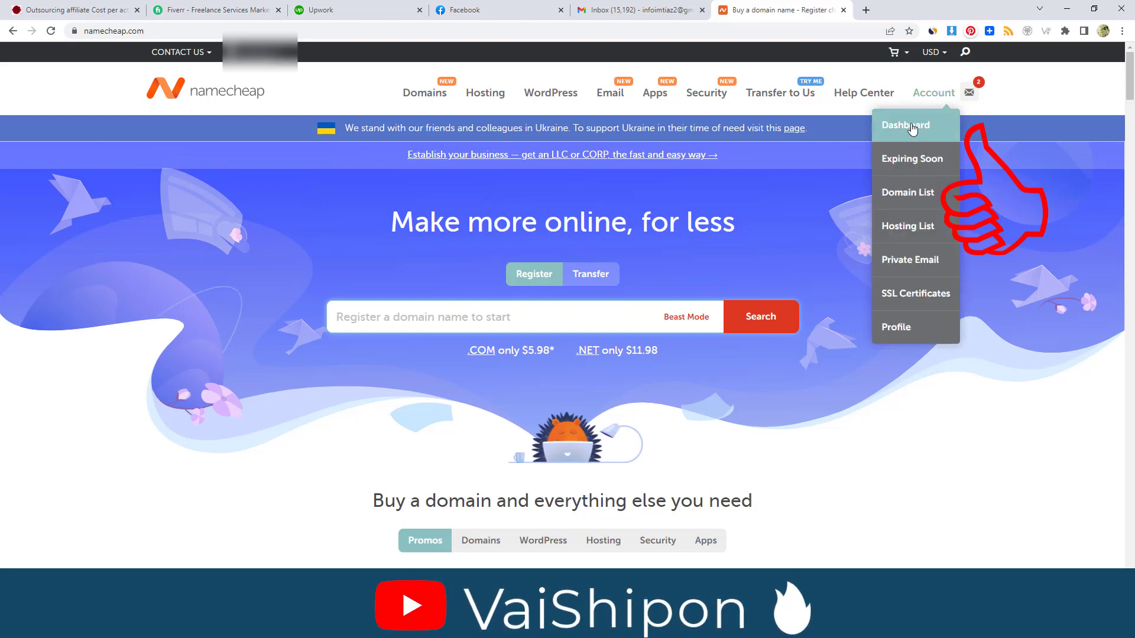
left_click(913, 126)
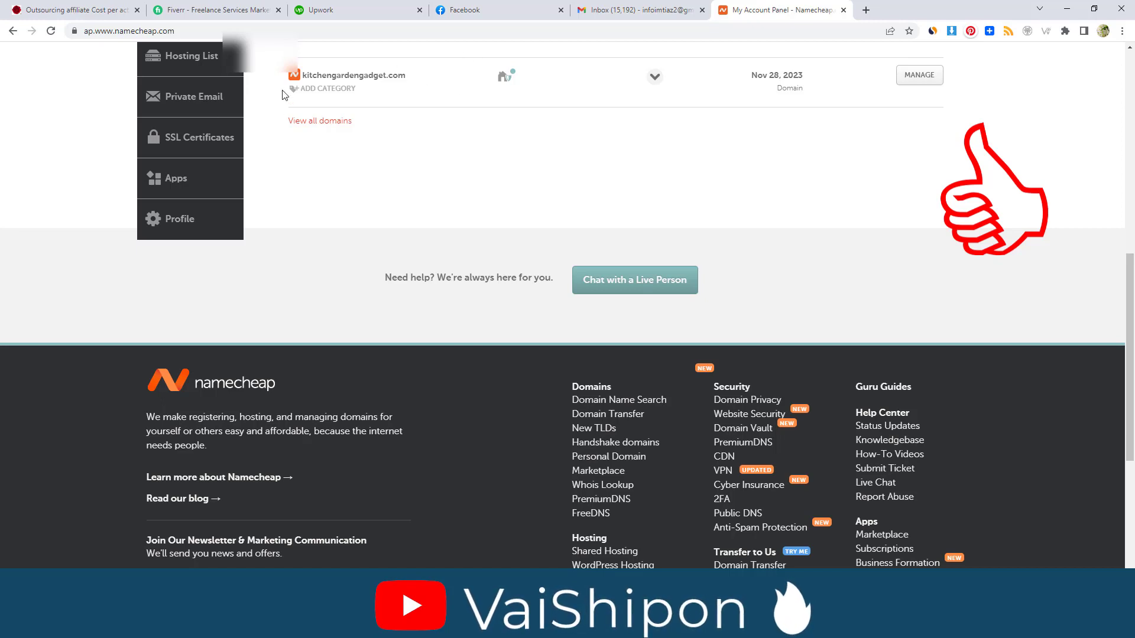
left_click(914, 79)
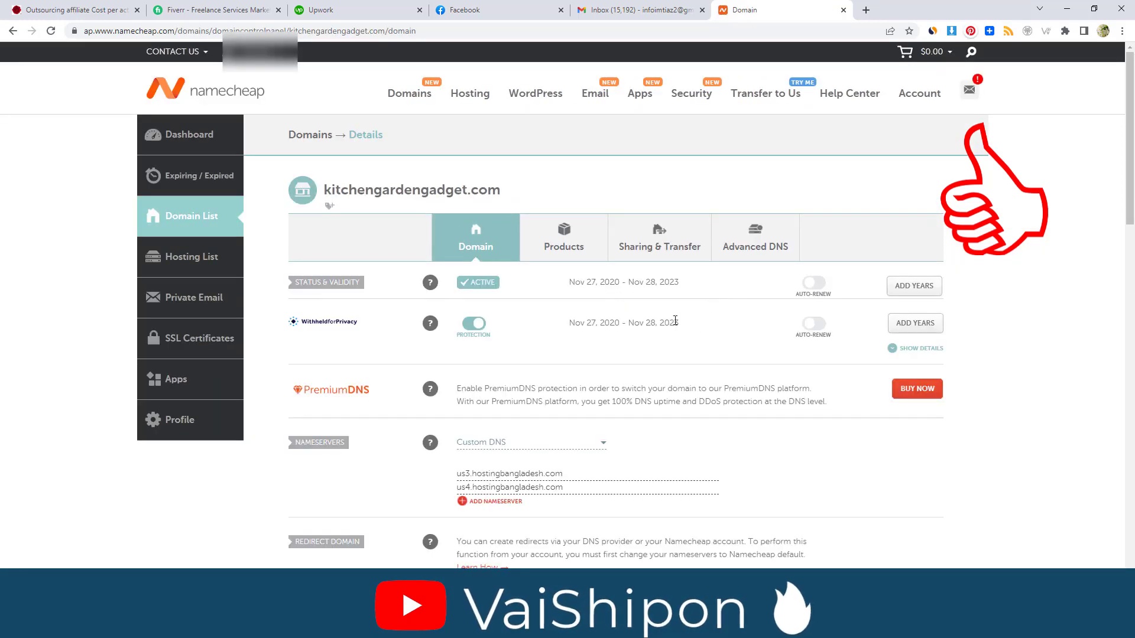
scroll(676, 329, "down", 5)
scroll(675, 329, "up", 4)
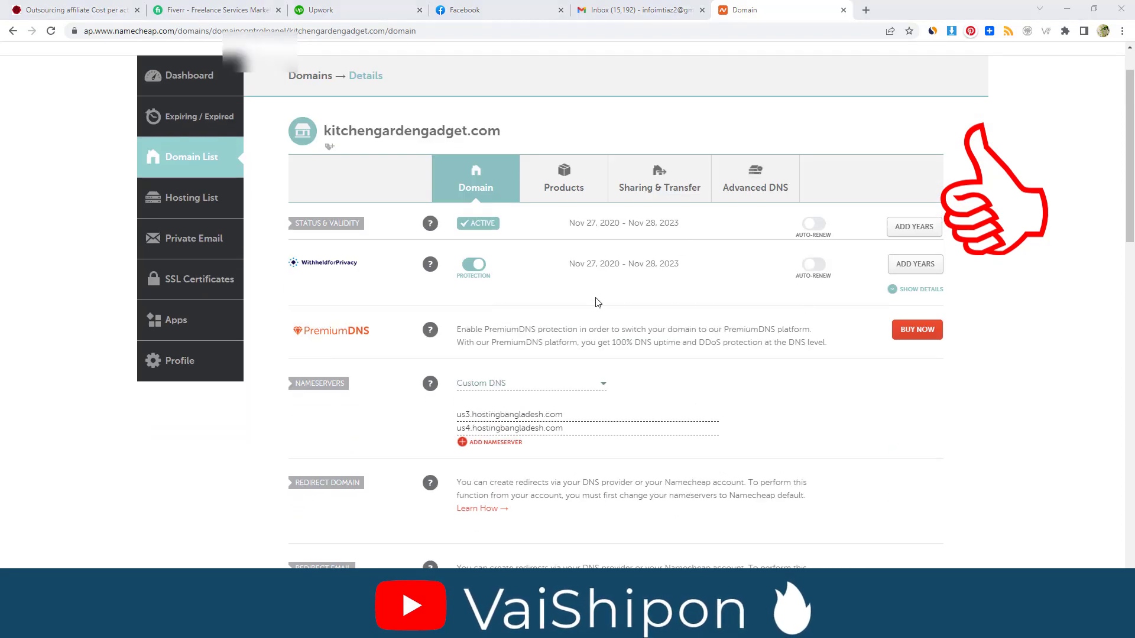
left_click(666, 186)
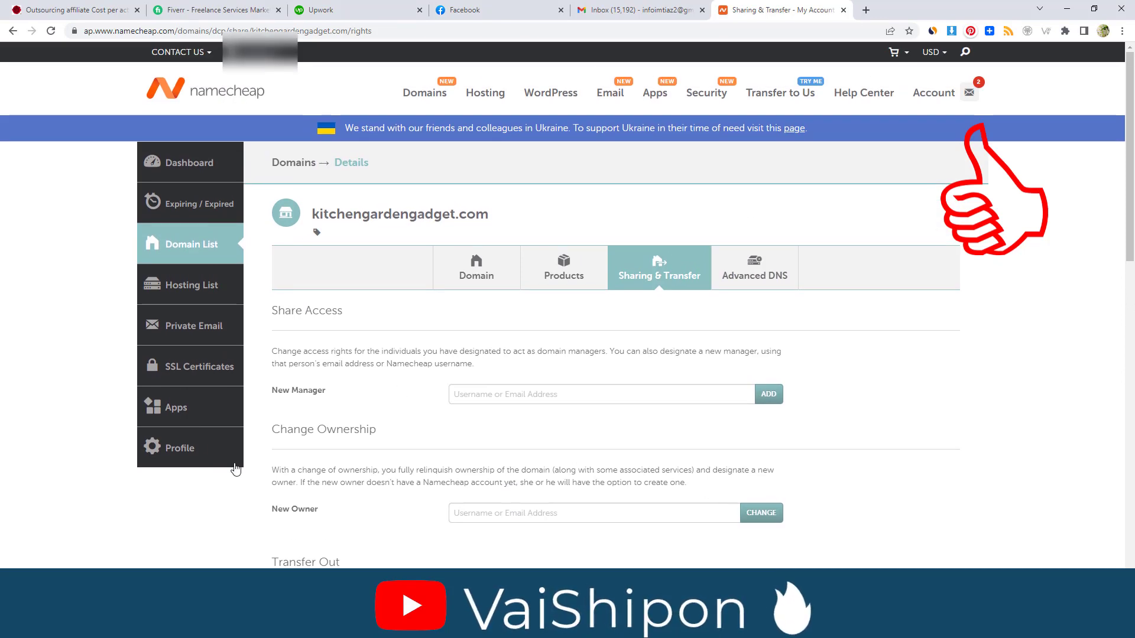
scroll(815, 400, "down", 2)
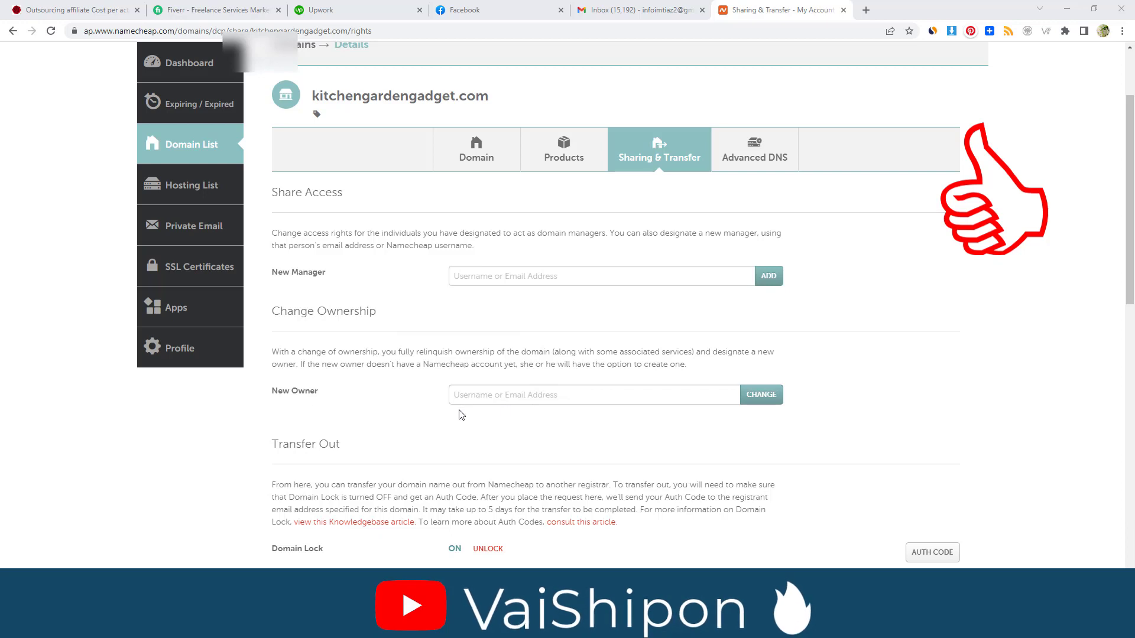
scroll(633, 365, "down", 2)
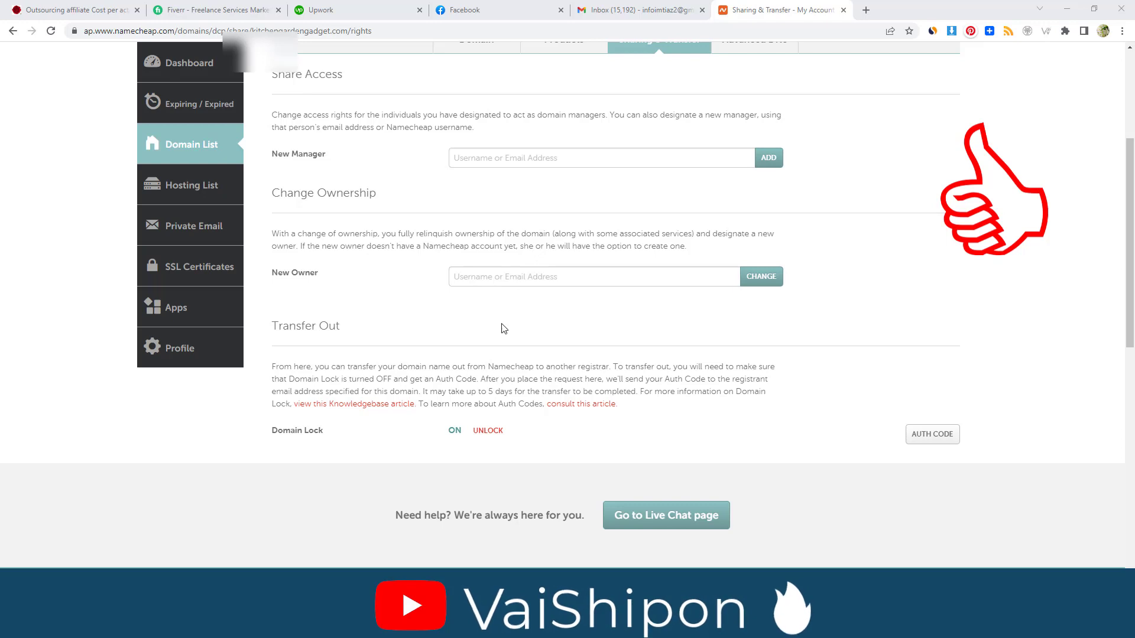
Step: Enter the new owner's username under Change Ownership for kitchengardengadget.com and start the ownership change
left_click(476, 278)
key("ctrl+v")
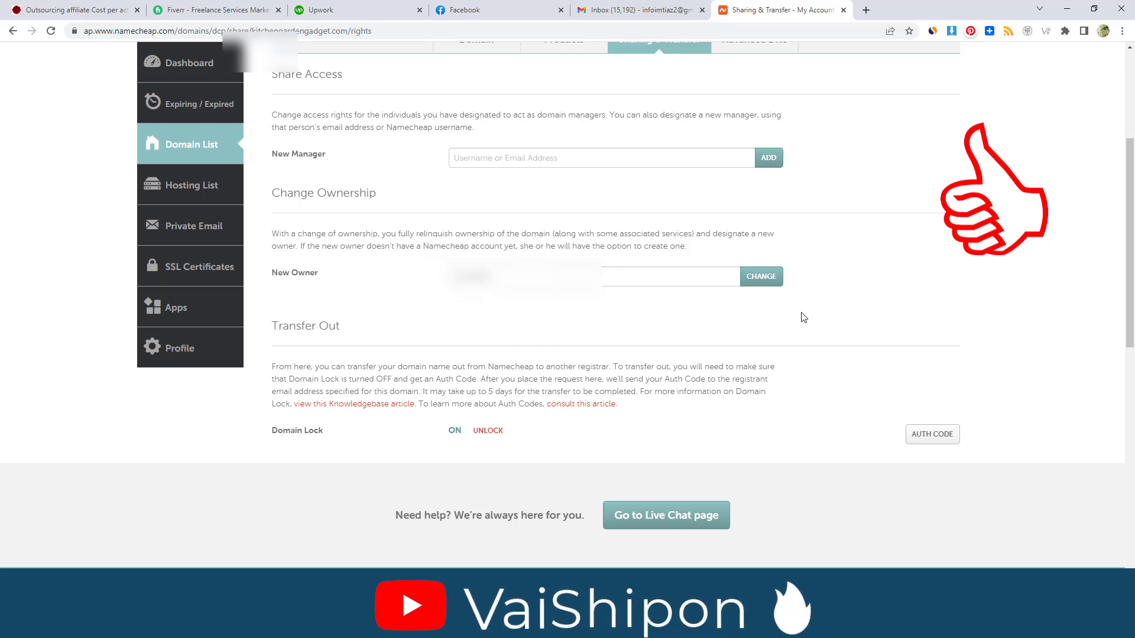
left_click(754, 282)
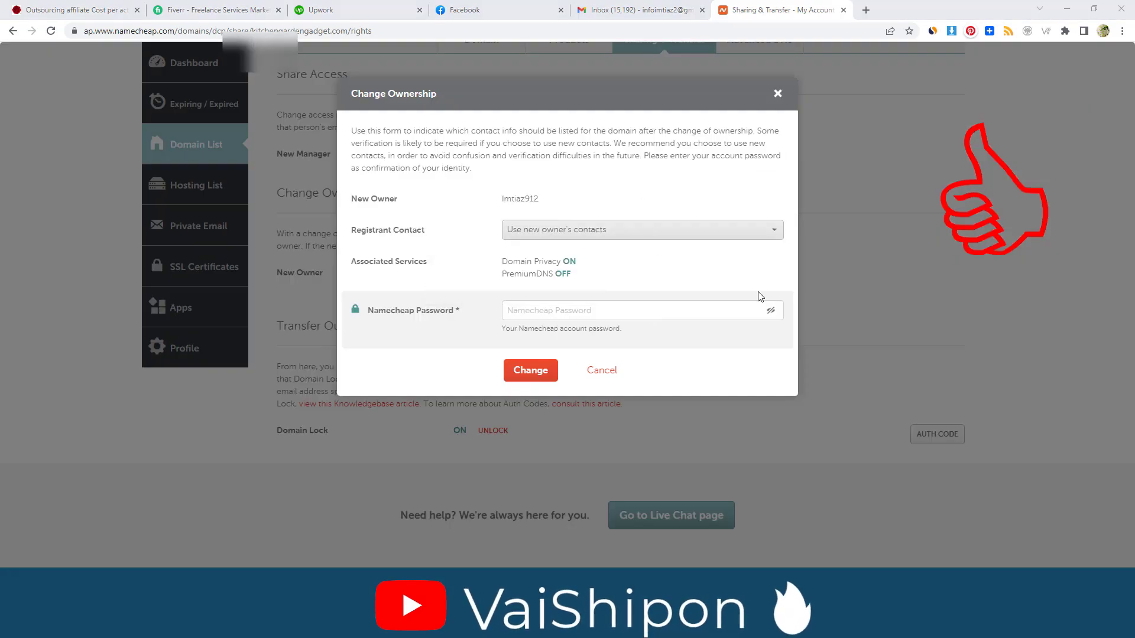
Step: Set the registrant contact to Use current contacts, enter the Namecheap account password, submit the ownership change and check its status
left_click(639, 233)
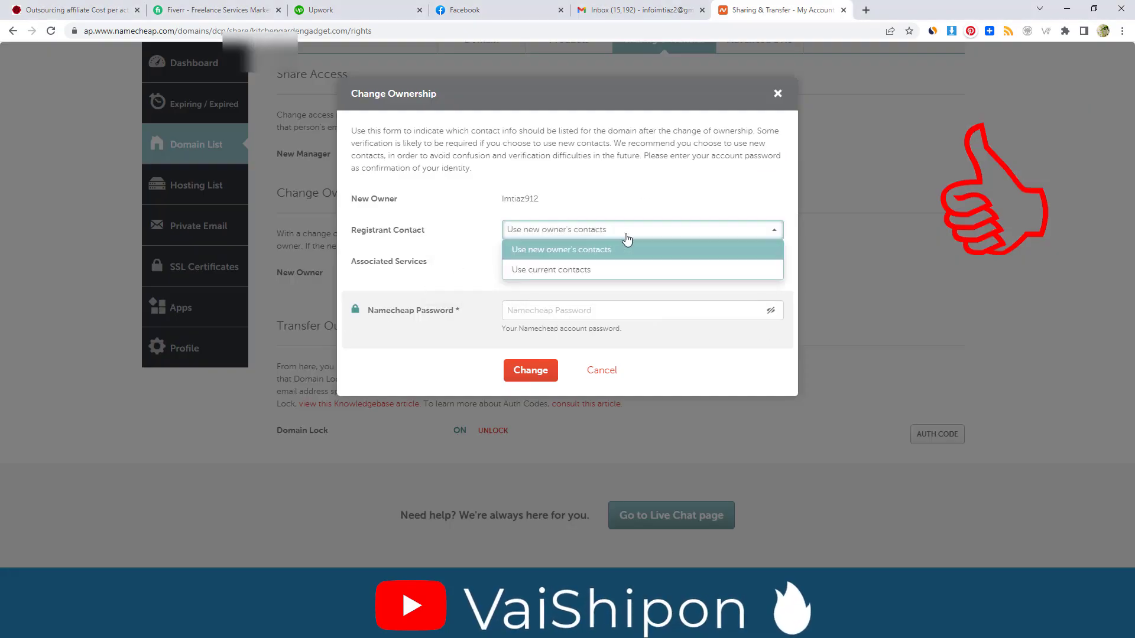
left_click(547, 271)
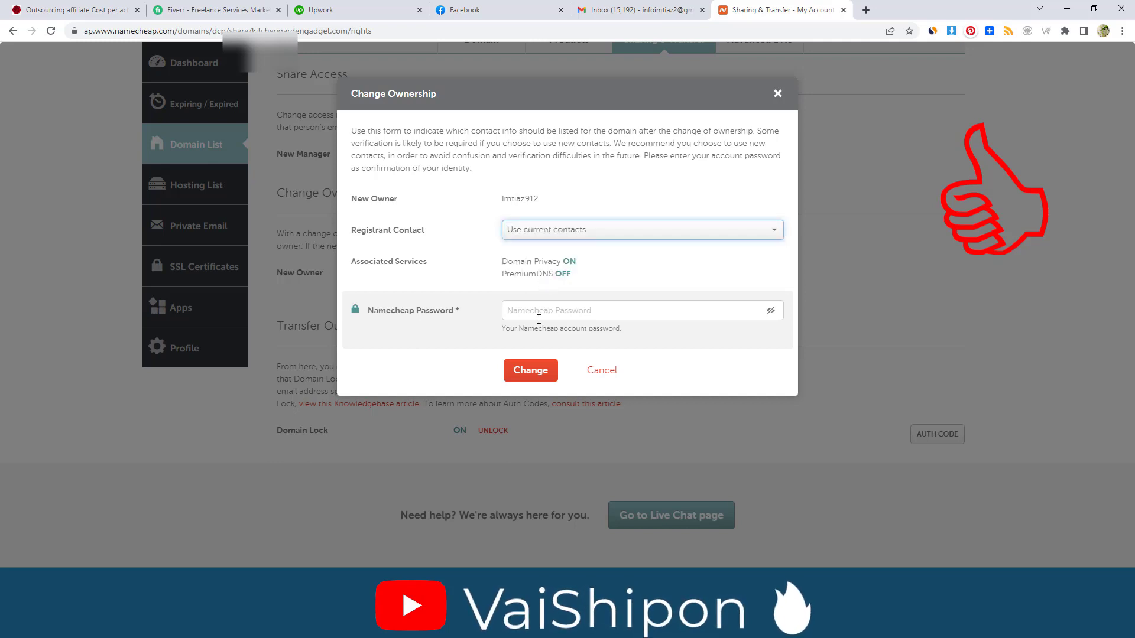
left_click(529, 371)
scroll(536, 331, "down", 5)
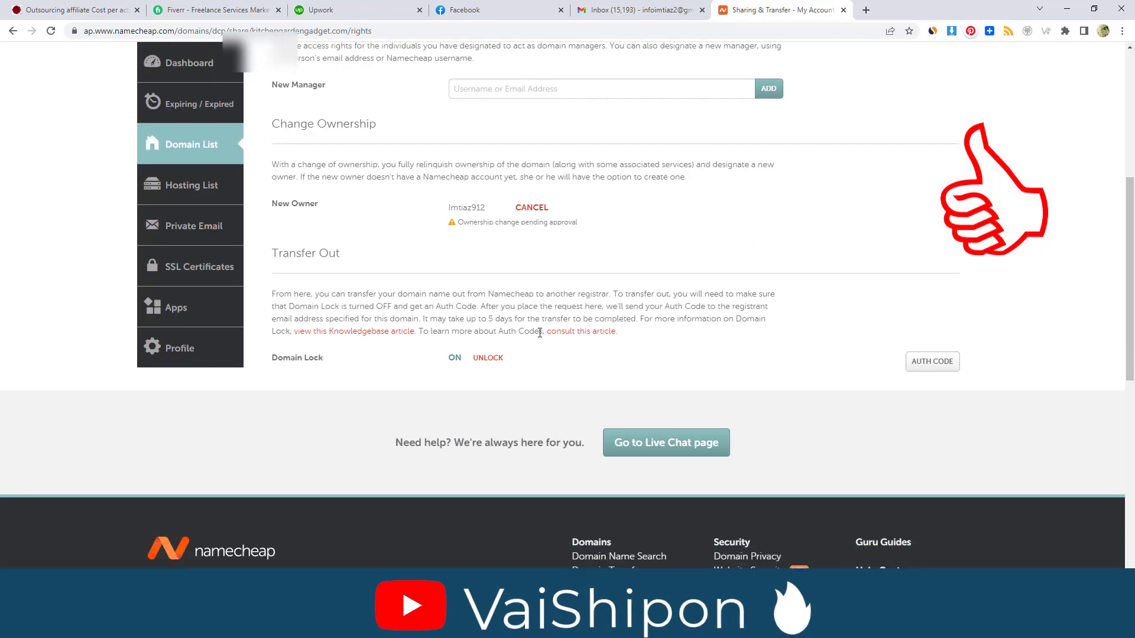
scroll(539, 332, "up", 3)
scroll(563, 384, "down", 1)
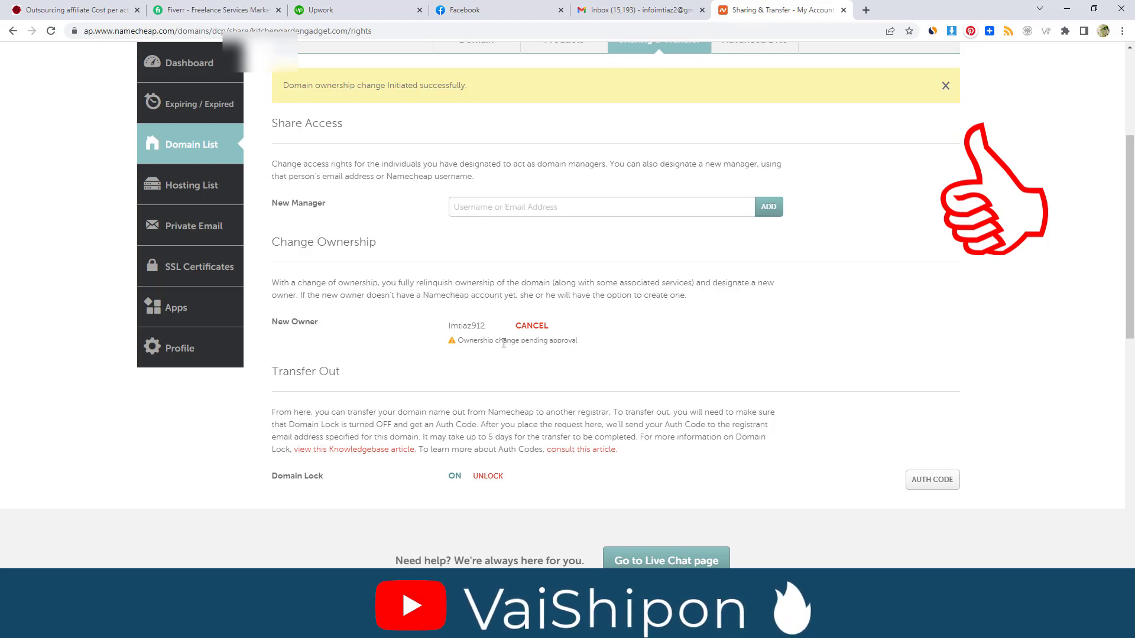
scroll(503, 343, "up", 1)
scroll(503, 342, "down", 1)
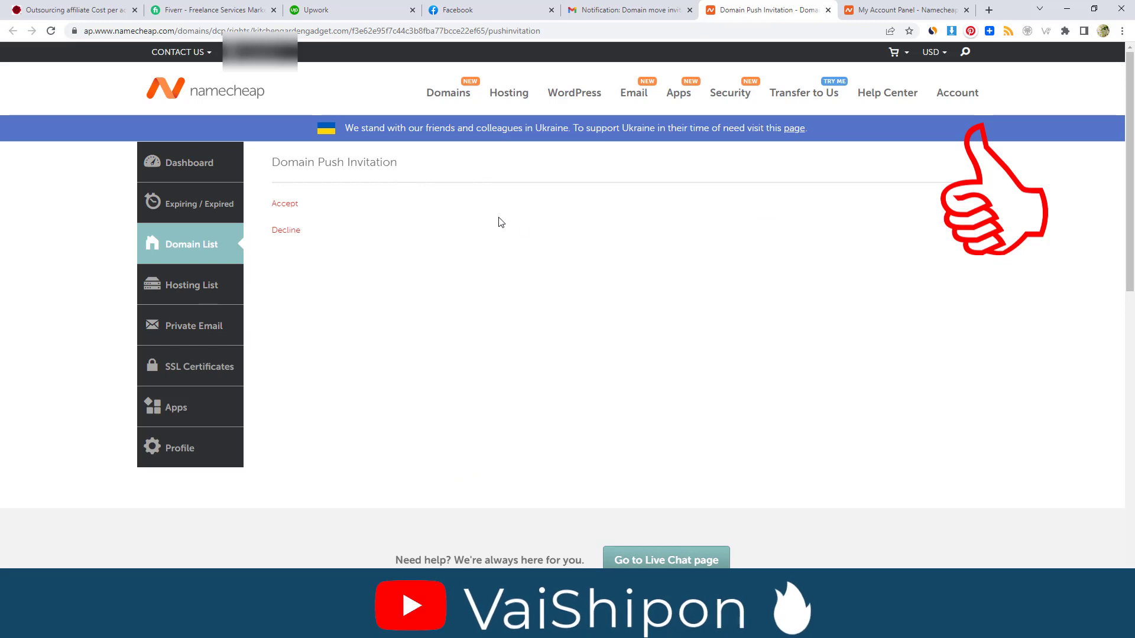
Step: Accept the domain push invitation for kitchengardengadget.com in the receiving Namecheap account and open its domain list
left_click(285, 204)
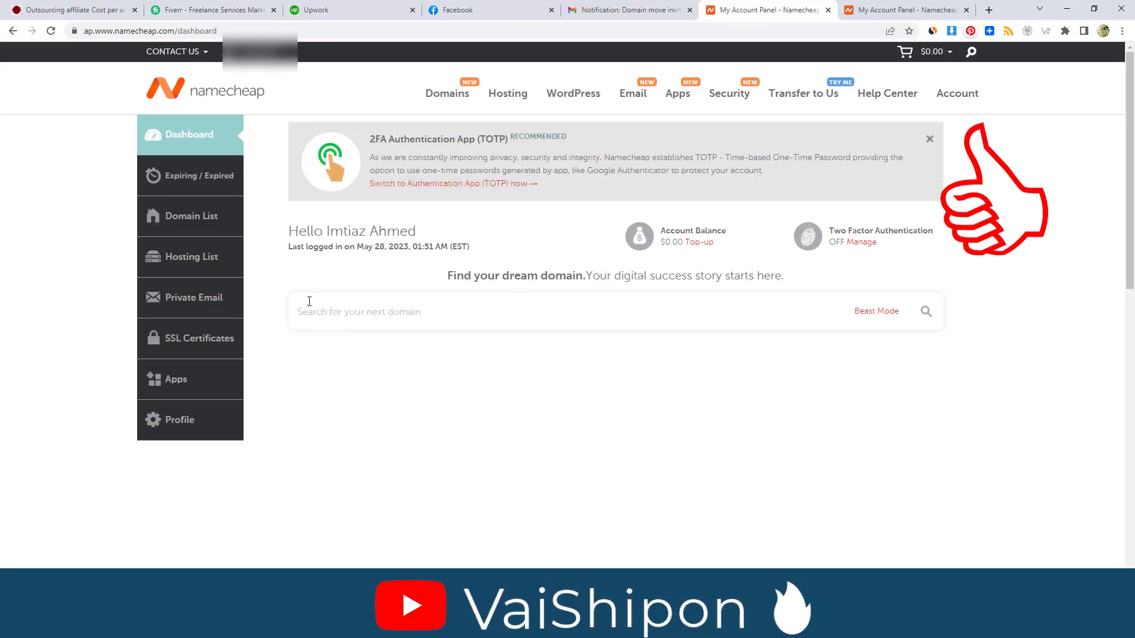
left_click(194, 223)
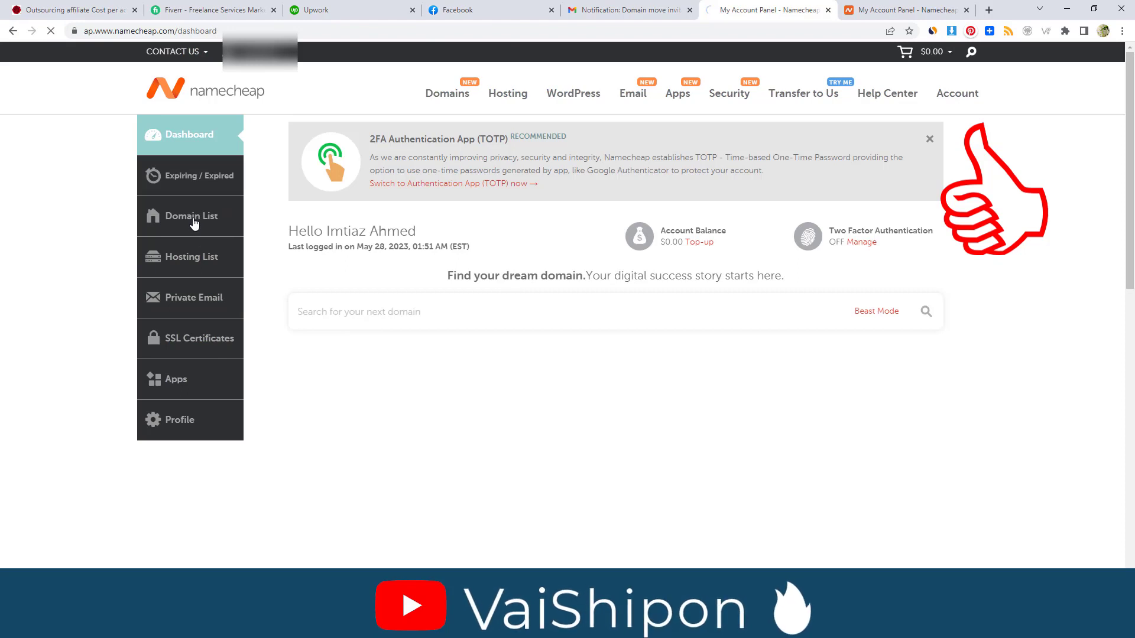